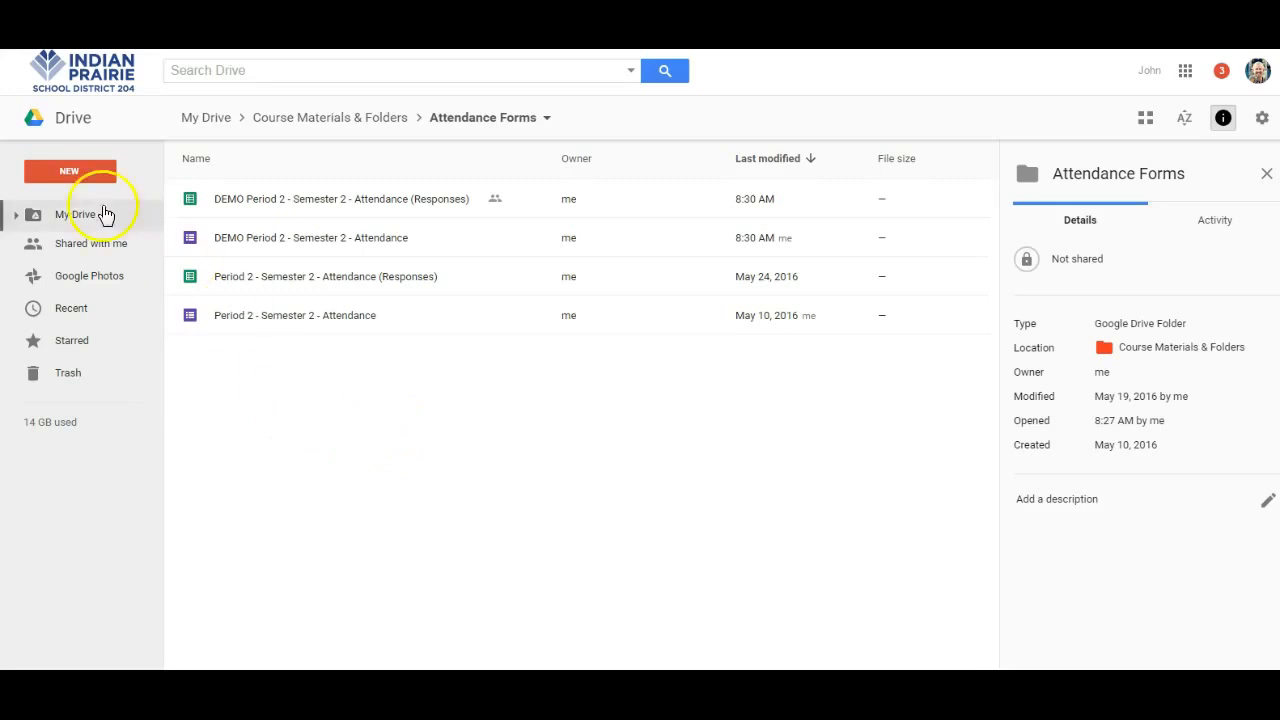
- Create a new Google Form in the Attendance Forms folder and title it Period 1
{"action": "left_click", "coordinate": [82, 173]}
{"action": "mouse_move", "coordinate": [129, 398]}
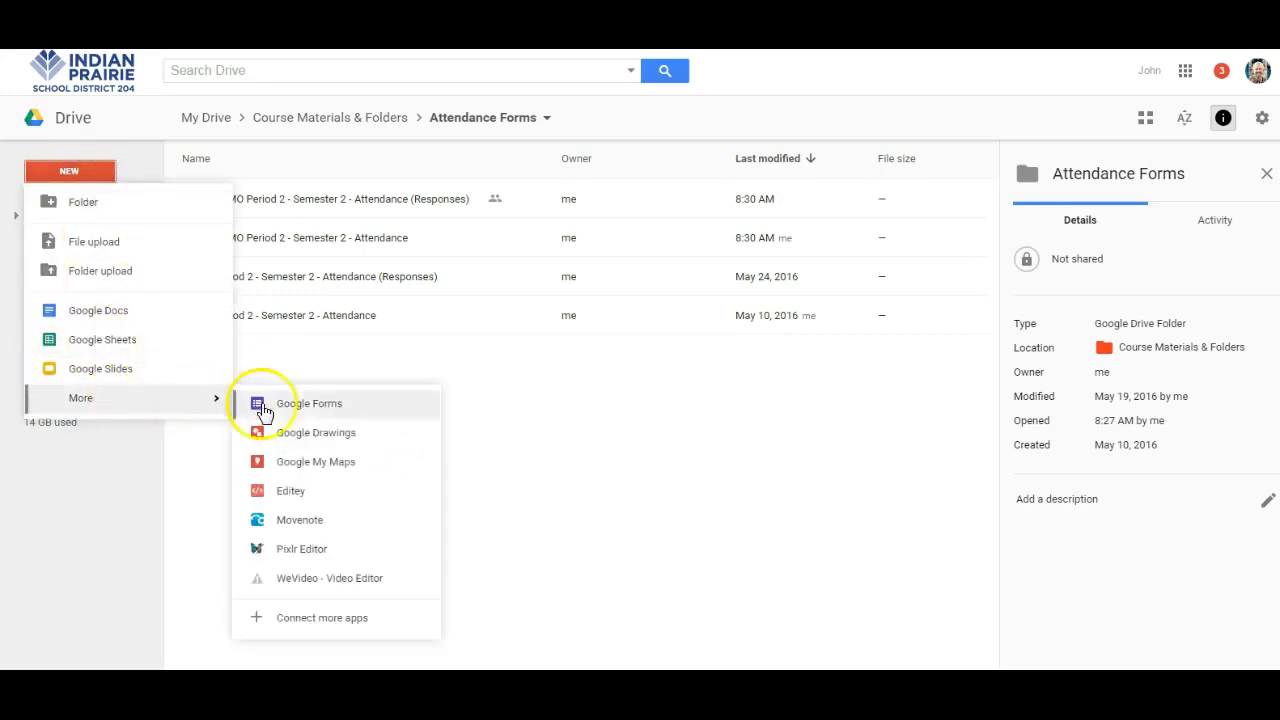
{"action": "left_click", "coordinate": [311, 405]}
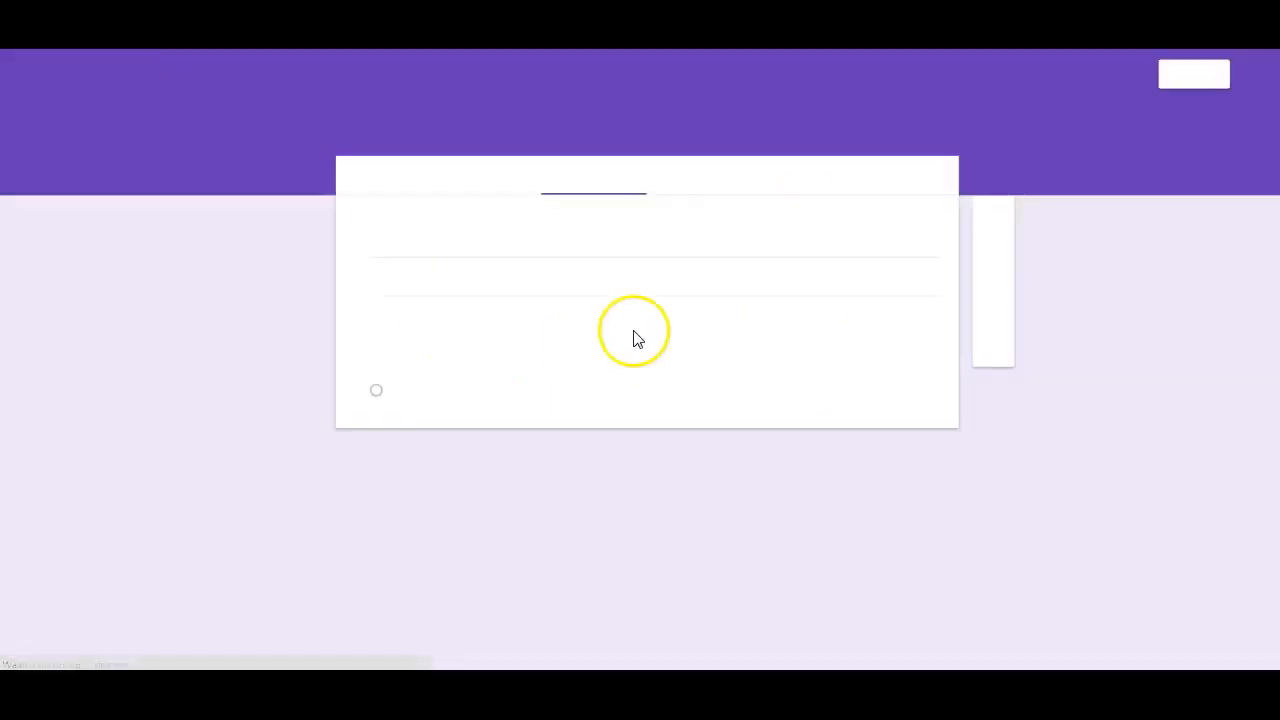
{"action": "left_click", "coordinate": [437, 240]}
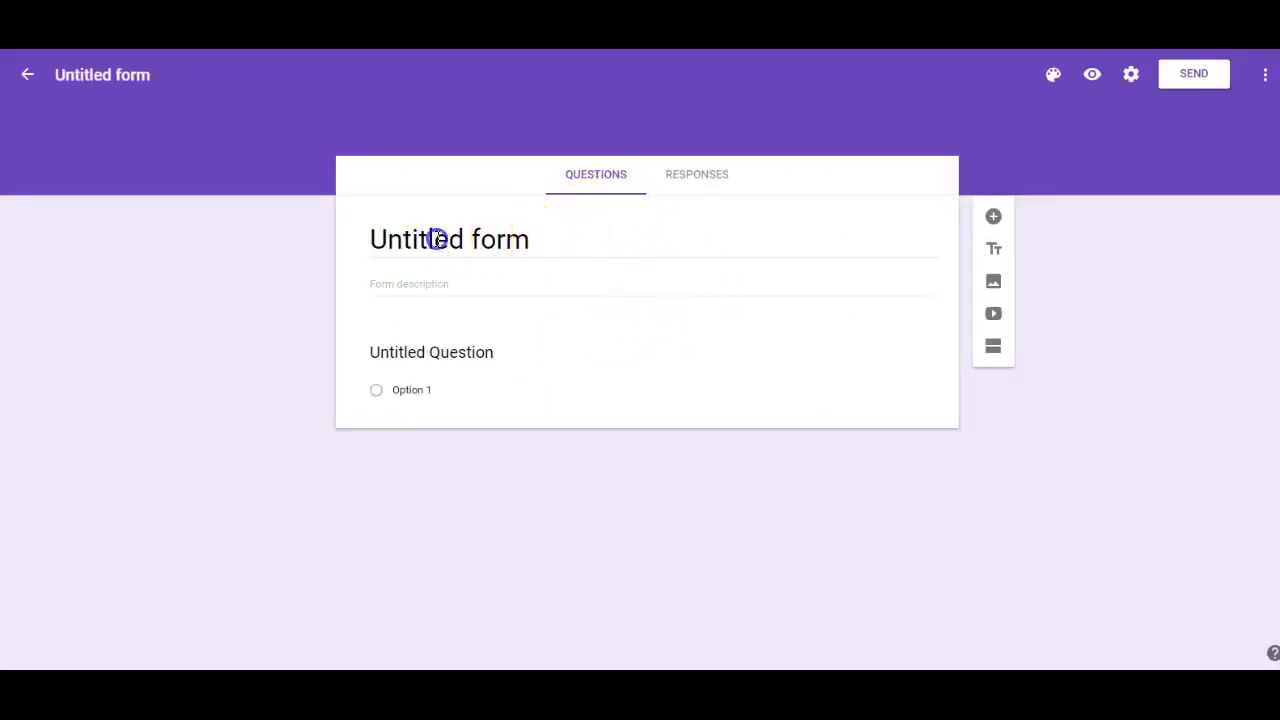
{"action": "left_click", "coordinate": [437, 240]}
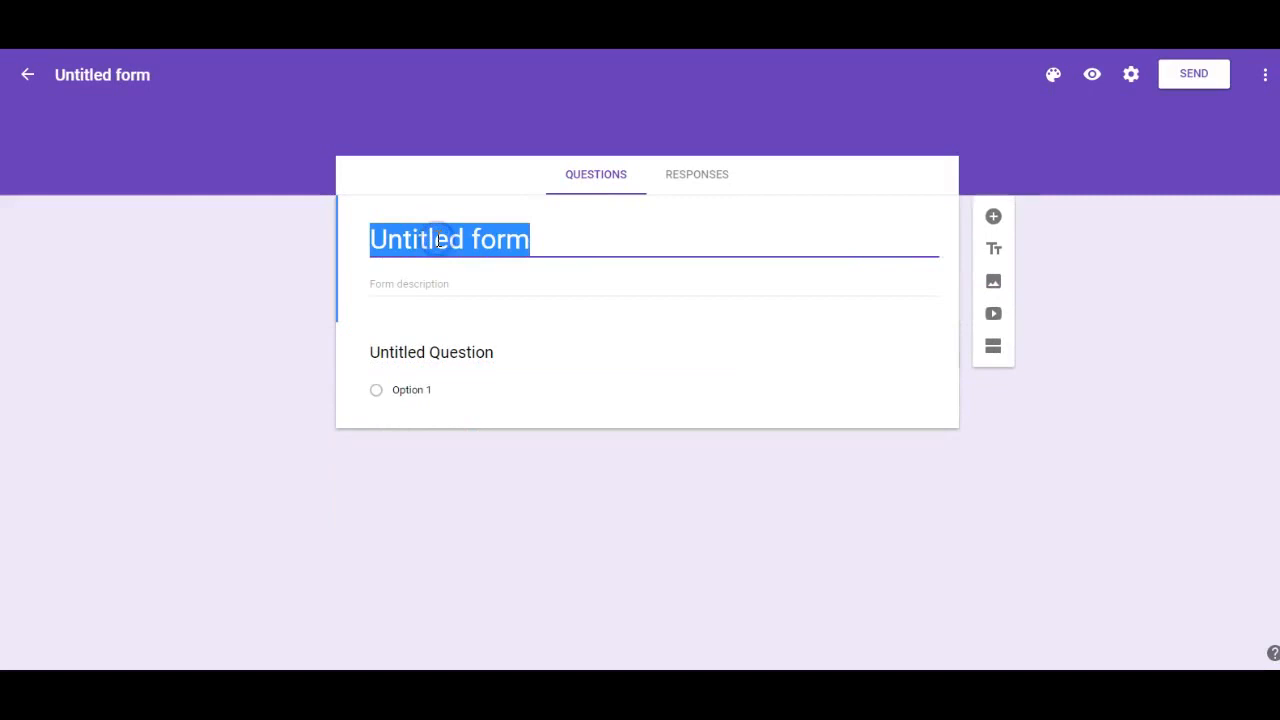
{"action": "type", "text": "Period 1"}
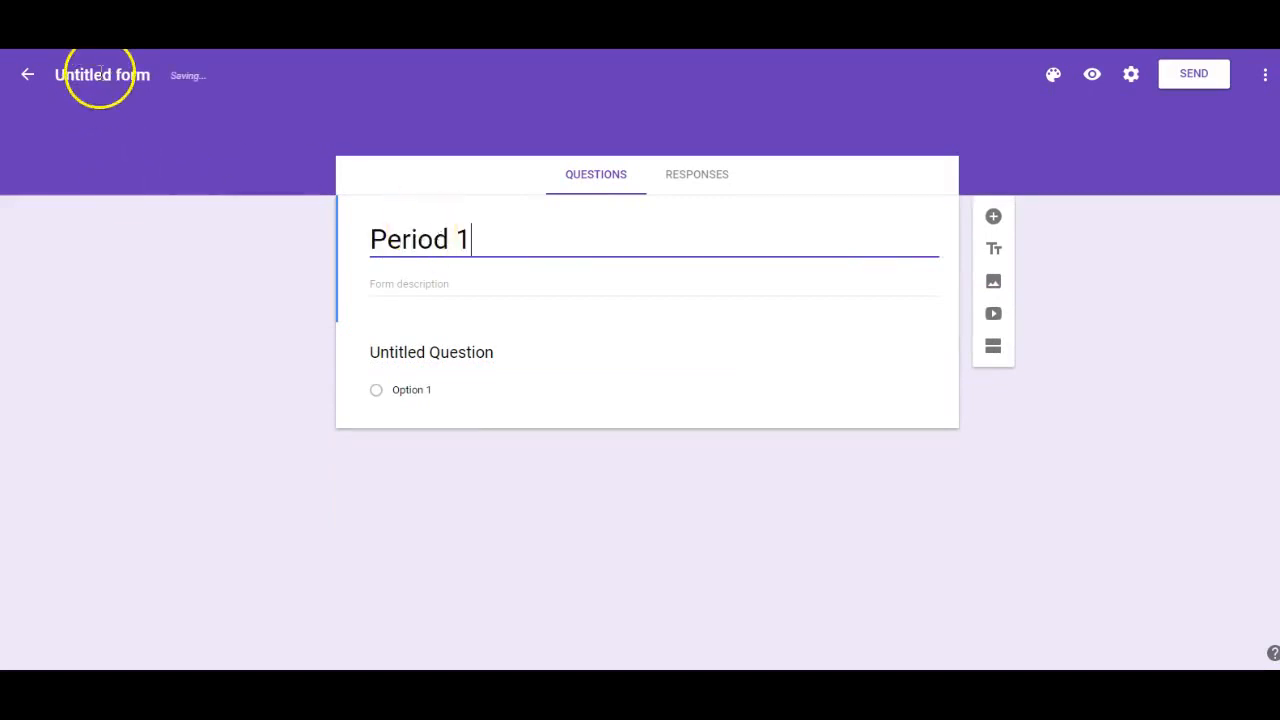
- Change the first question's type to Multiple choice grid
{"action": "left_click", "coordinate": [711, 338]}
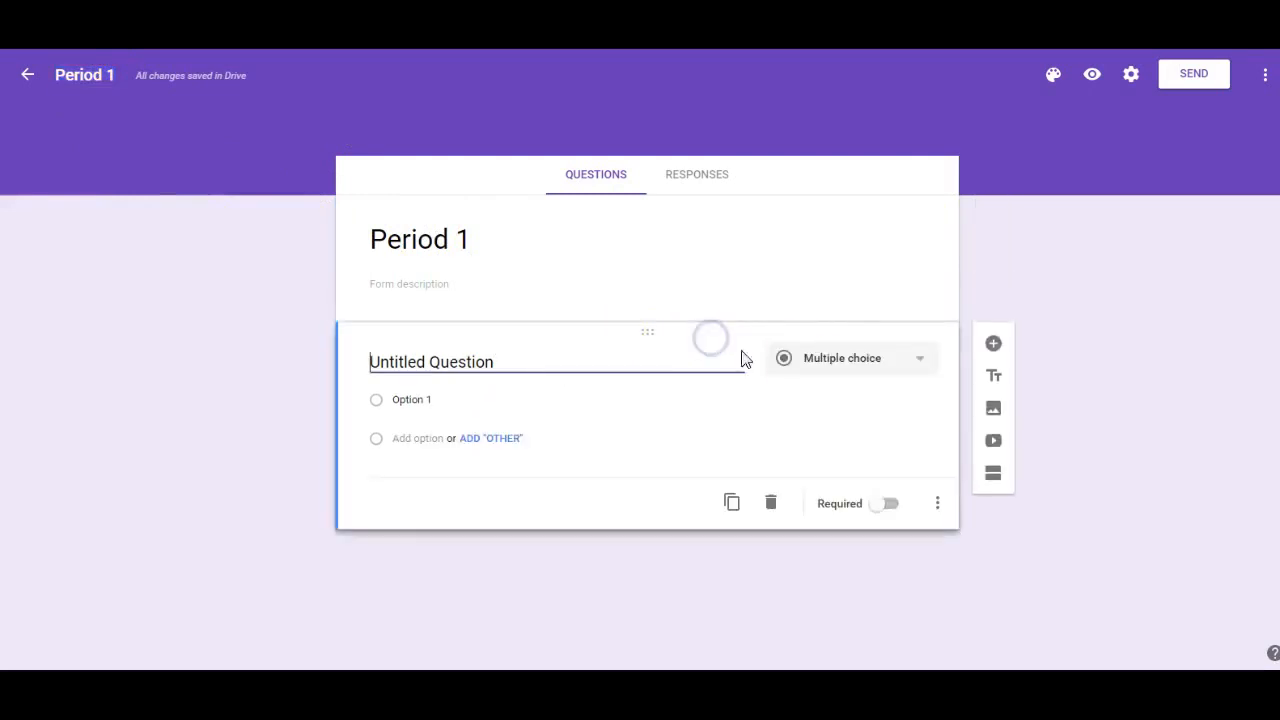
{"action": "left_click", "coordinate": [920, 362]}
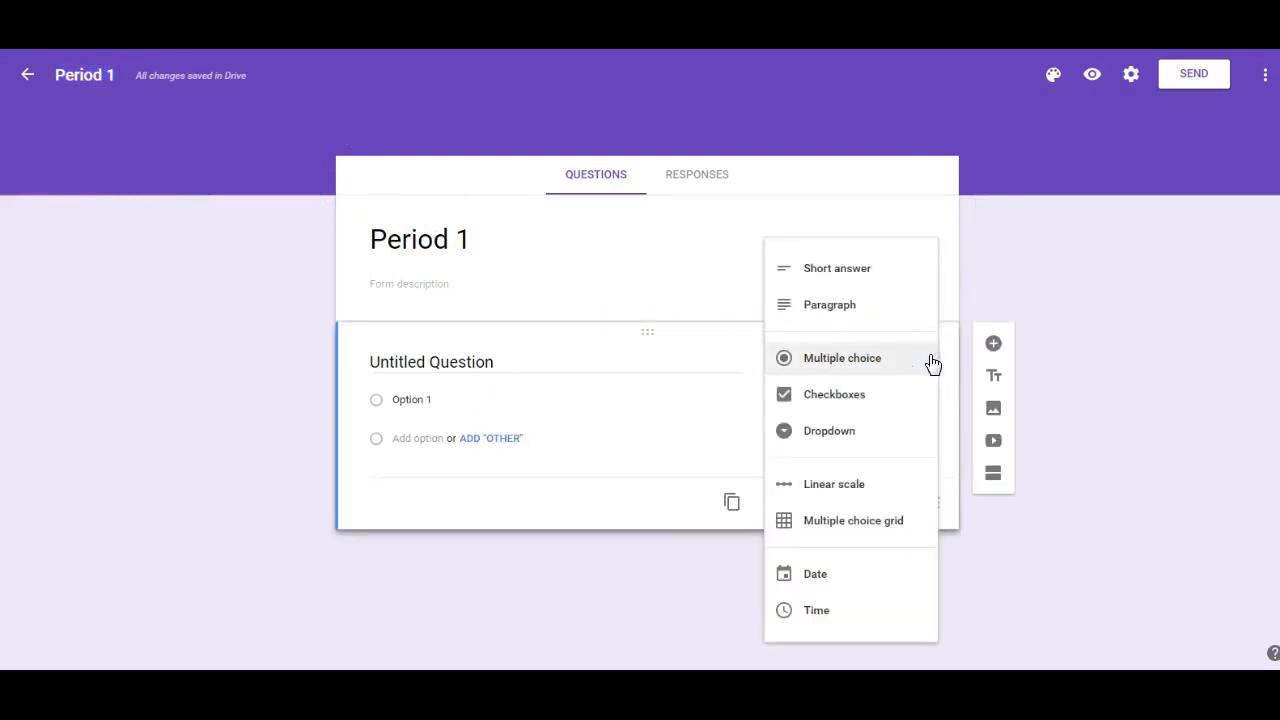
{"action": "left_click", "coordinate": [840, 530]}
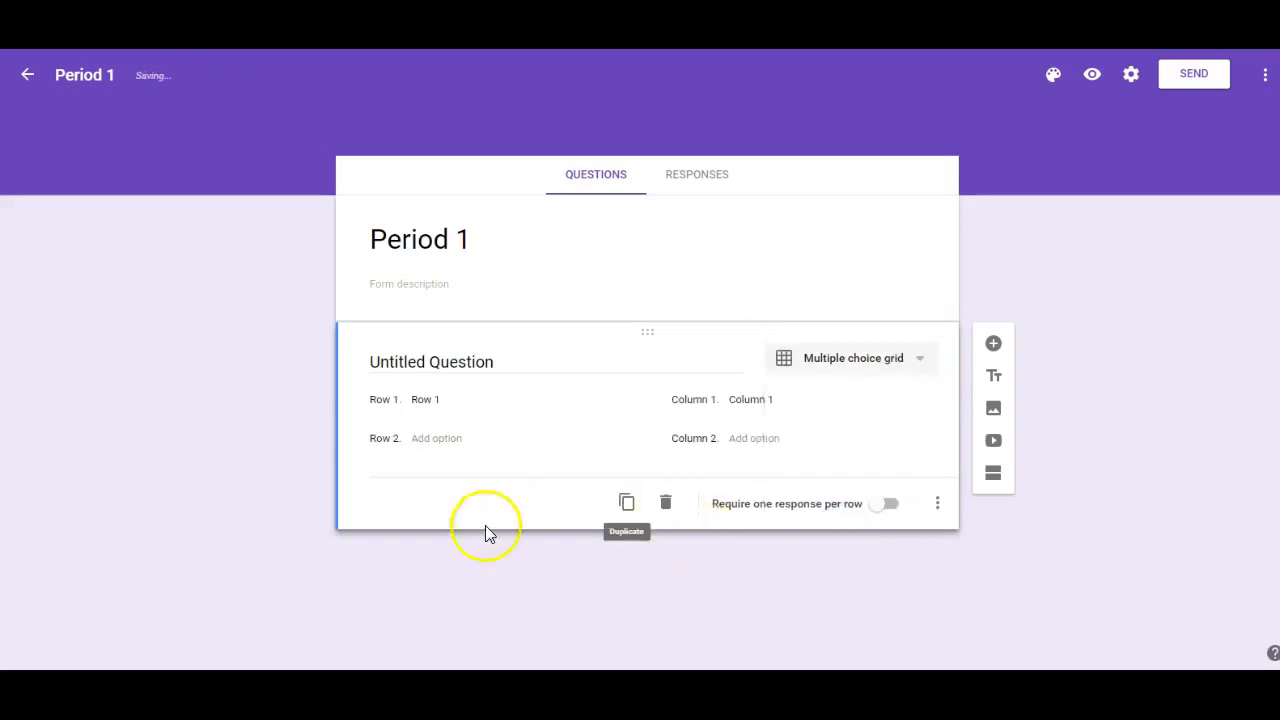
- Fill the grid's first three rows with student first names, one student per row
{"action": "left_click", "coordinate": [438, 400]}
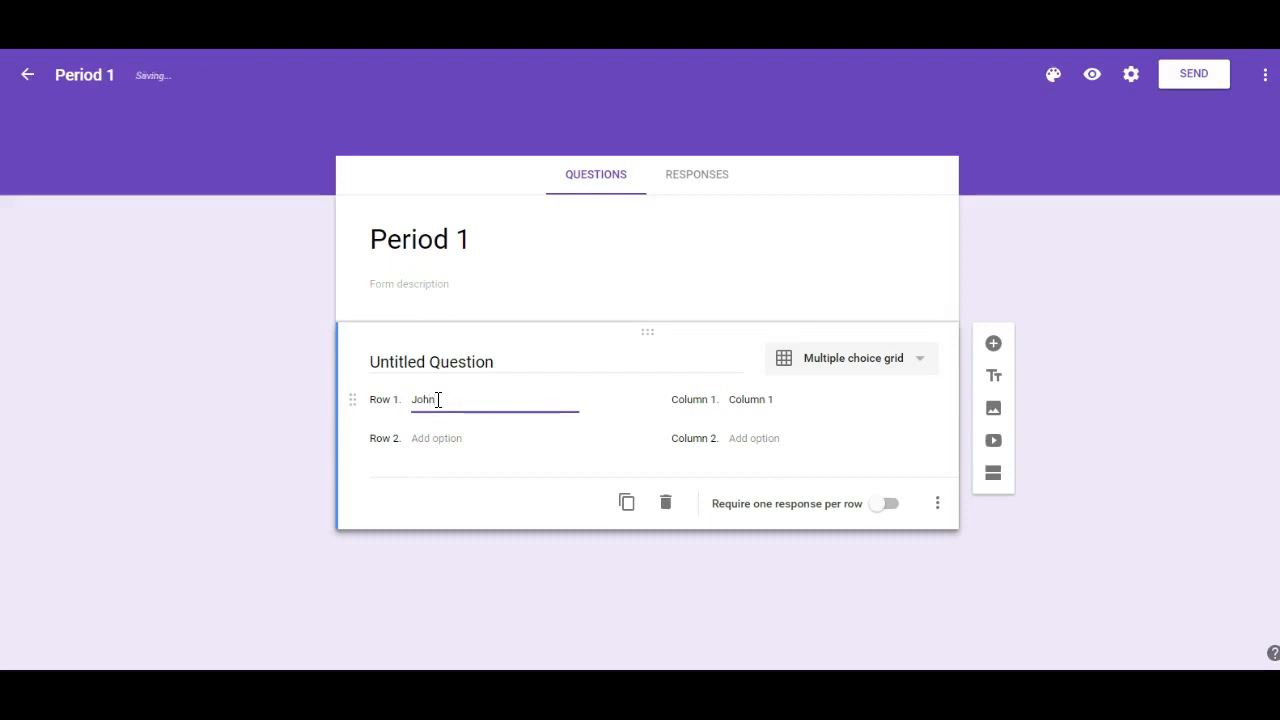
{"action": "left_click", "coordinate": [455, 440]}
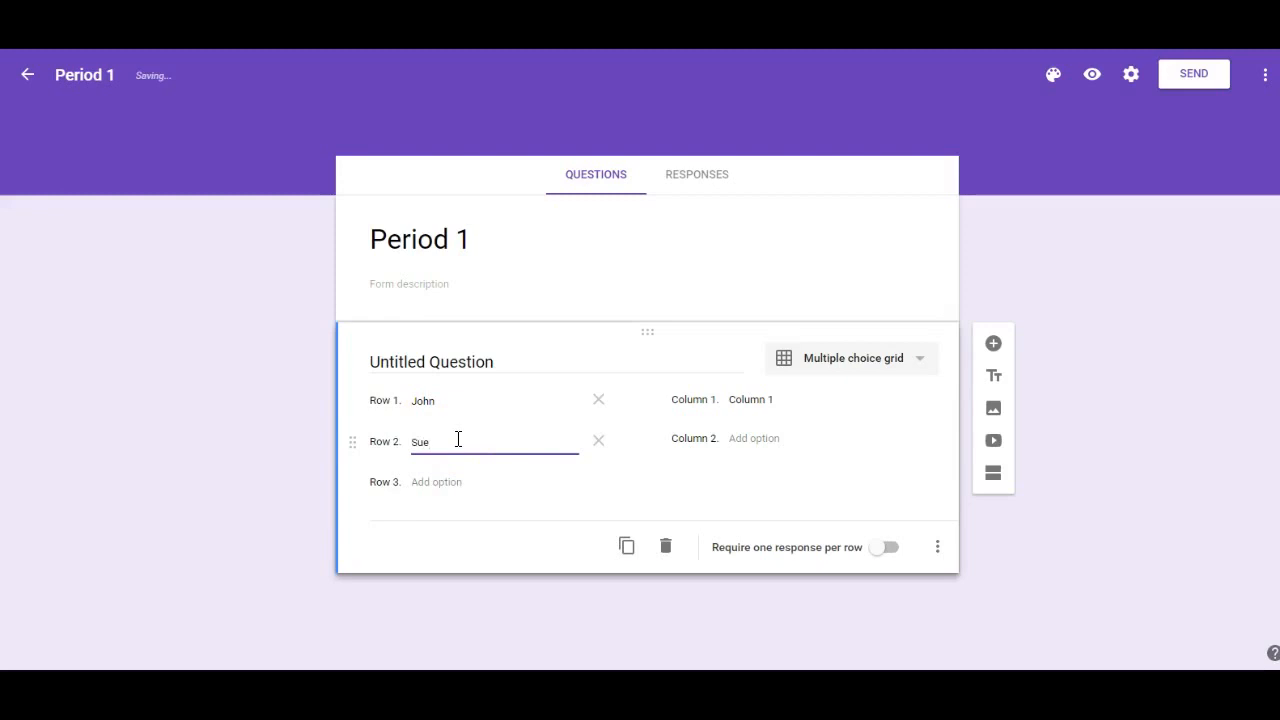
{"action": "left_click", "coordinate": [449, 483]}
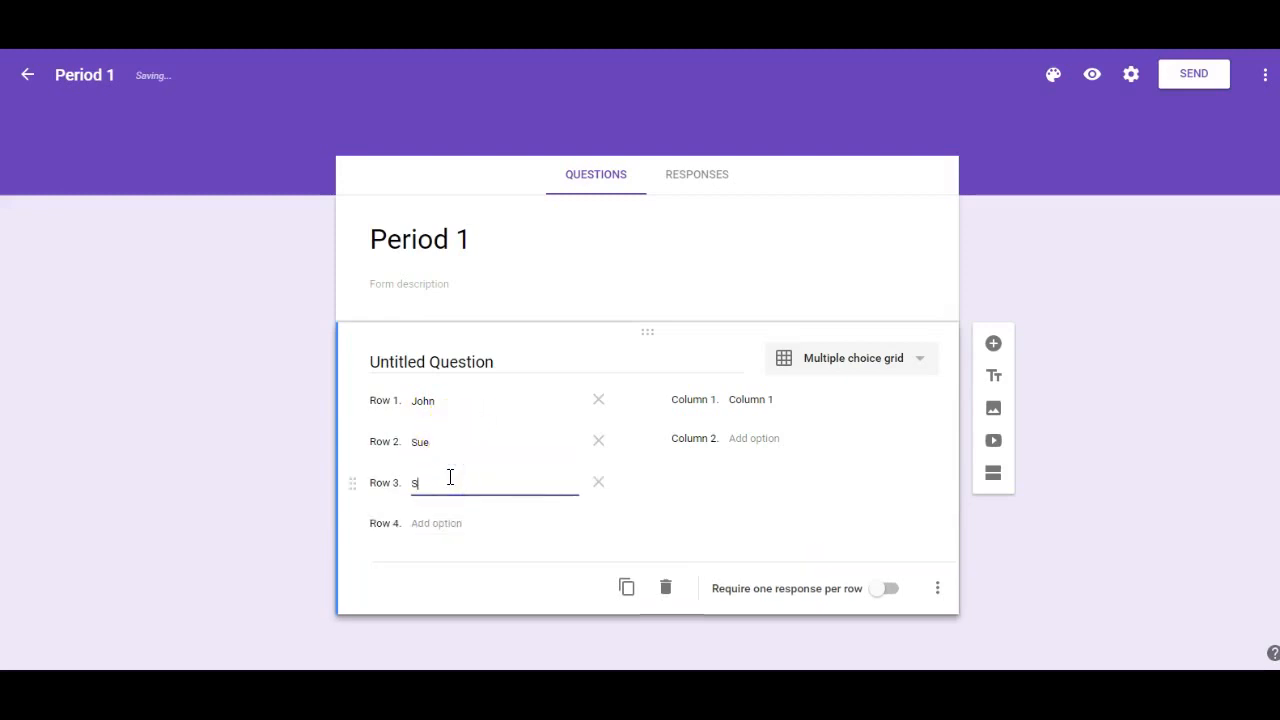
- Name the grid's first column Present and add a second column
{"action": "left_click", "coordinate": [752, 399]}
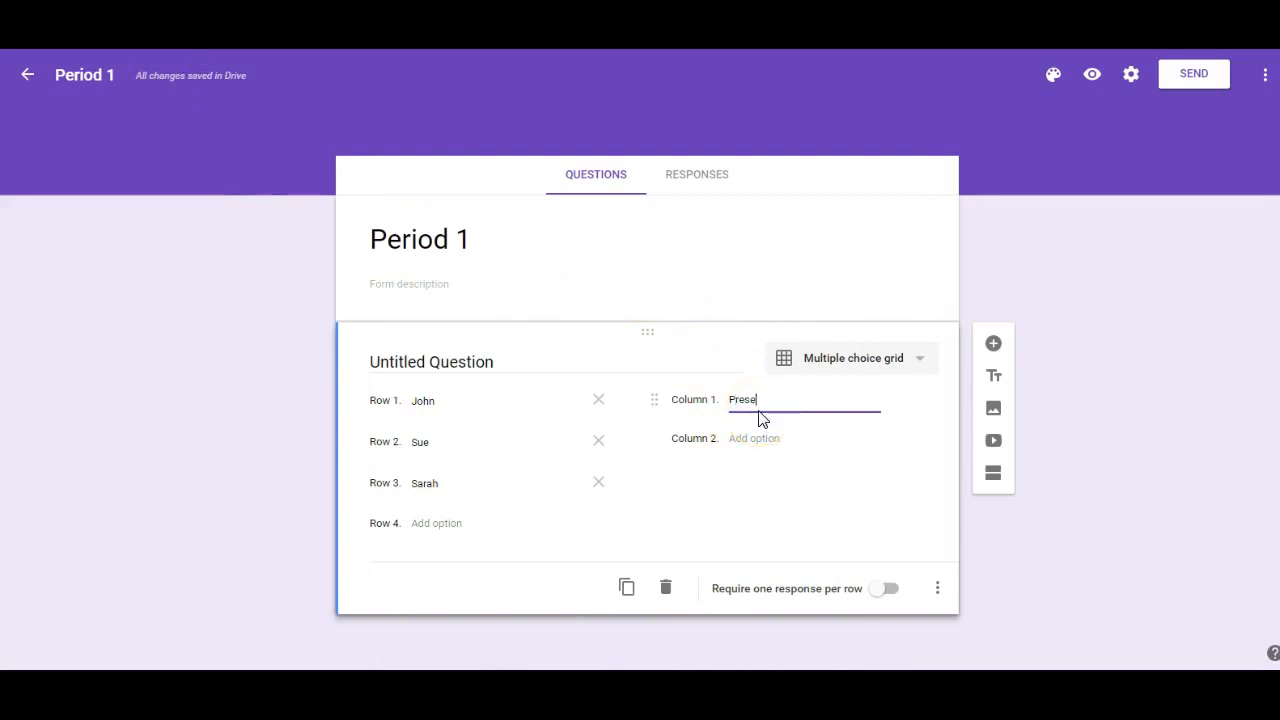
{"action": "left_click", "coordinate": [755, 440]}
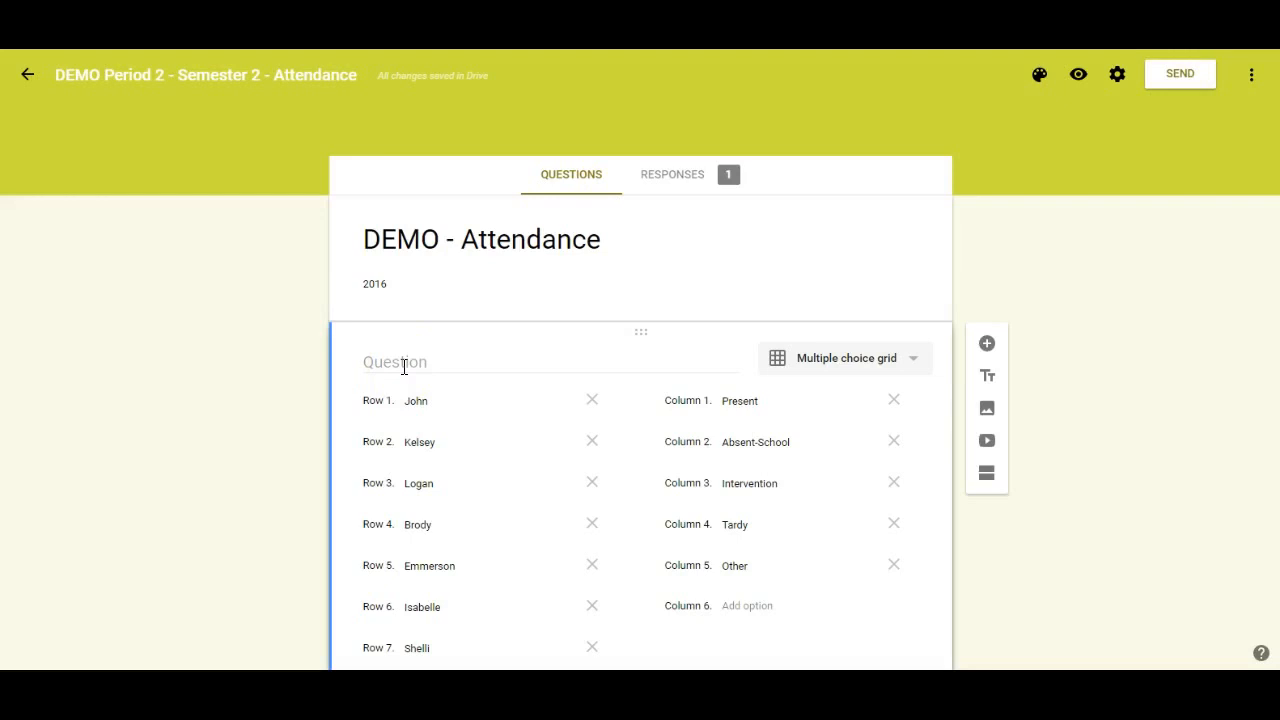
{"action": "scroll", "coordinate": [451, 368], "scroll_direction": "down", "scroll_amount": 6}
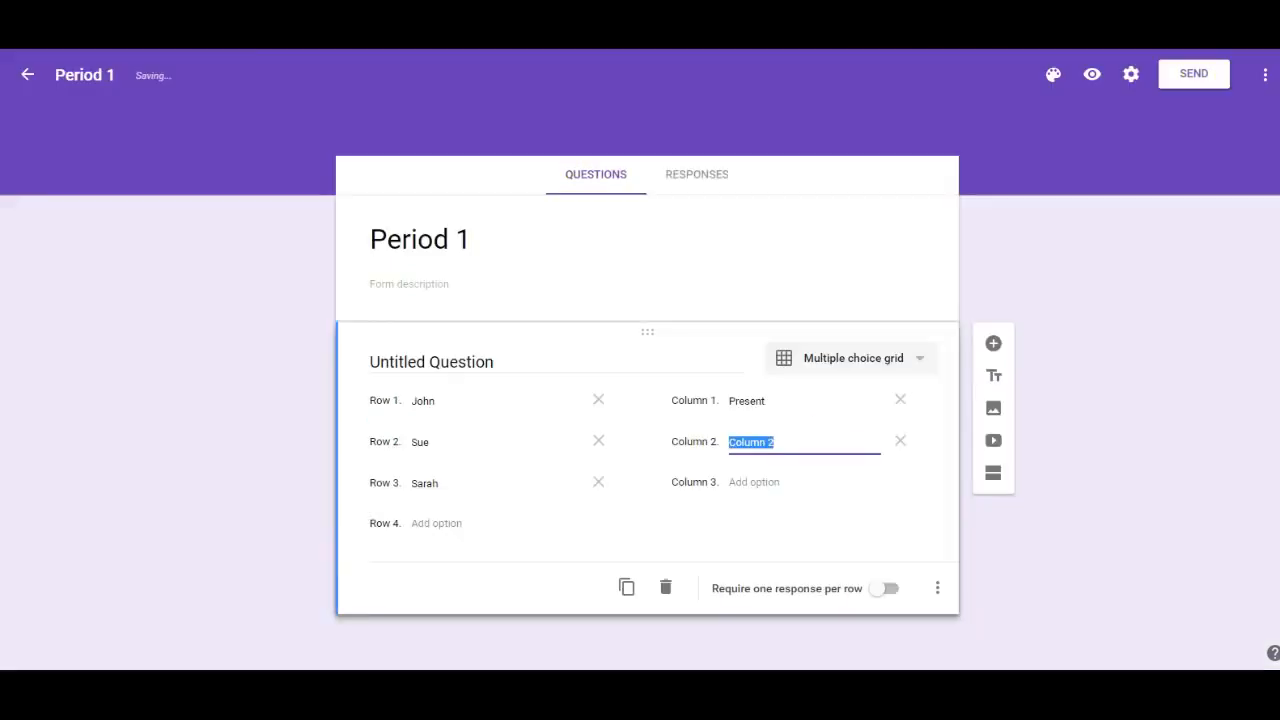
- Add a Short answer question titled Comment below the attendance grid
{"action": "left_click", "coordinate": [993, 344]}
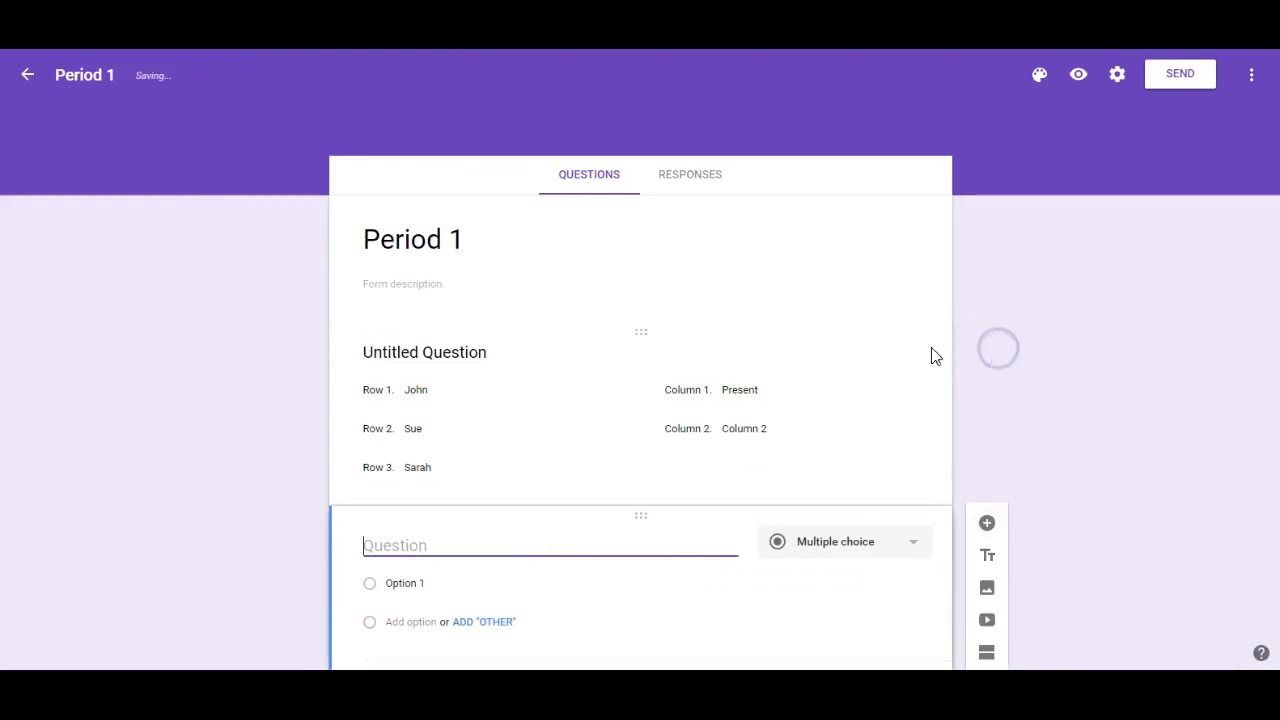
{"action": "left_click", "coordinate": [837, 551]}
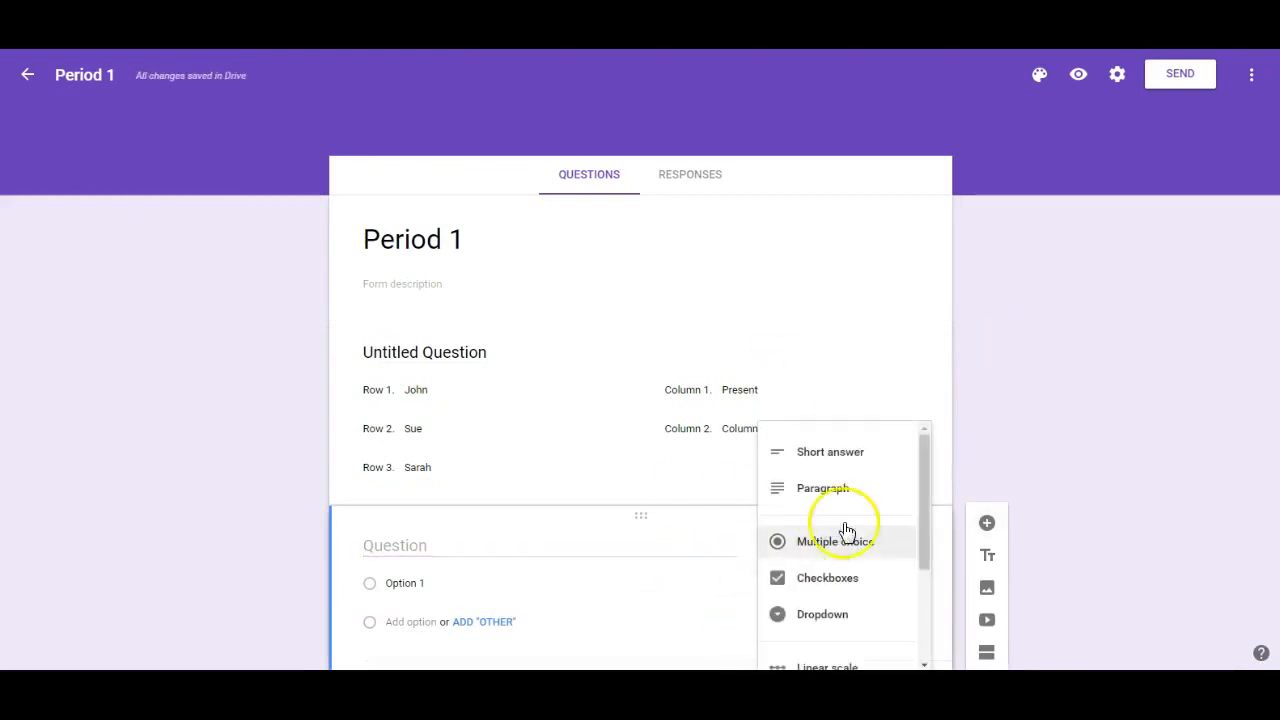
{"action": "left_click", "coordinate": [848, 460]}
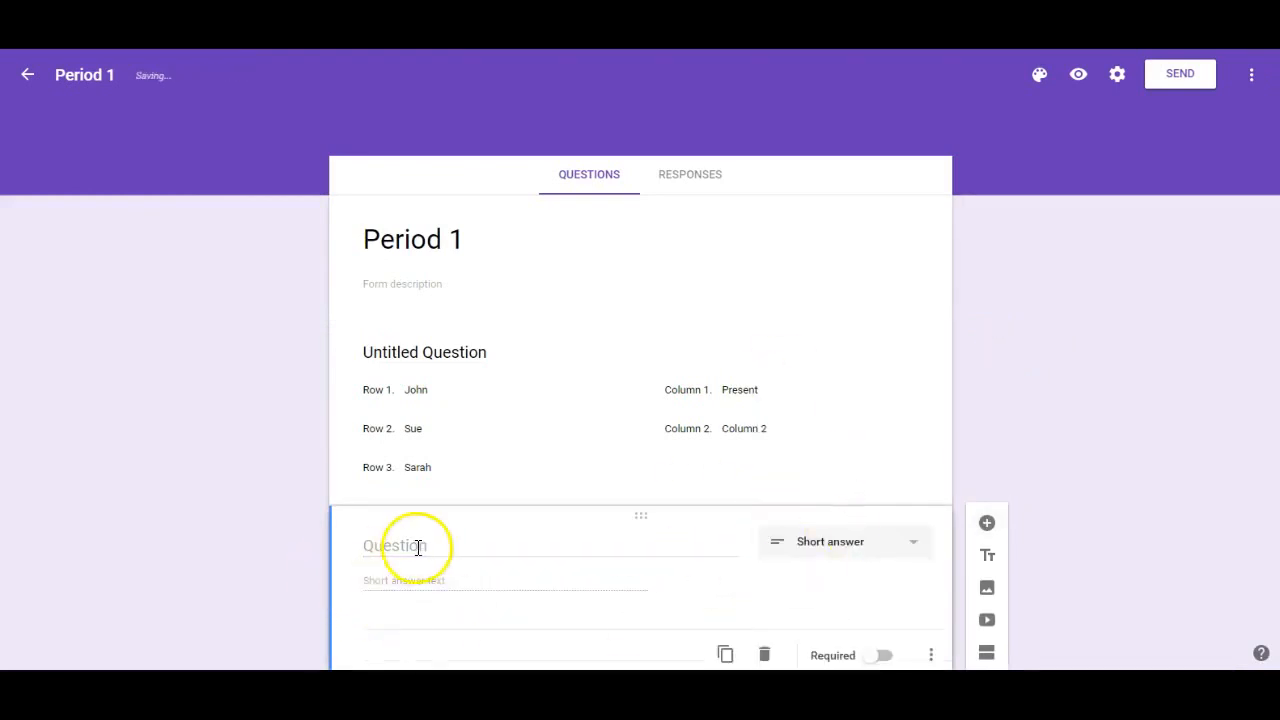
{"action": "left_click", "coordinate": [418, 546]}
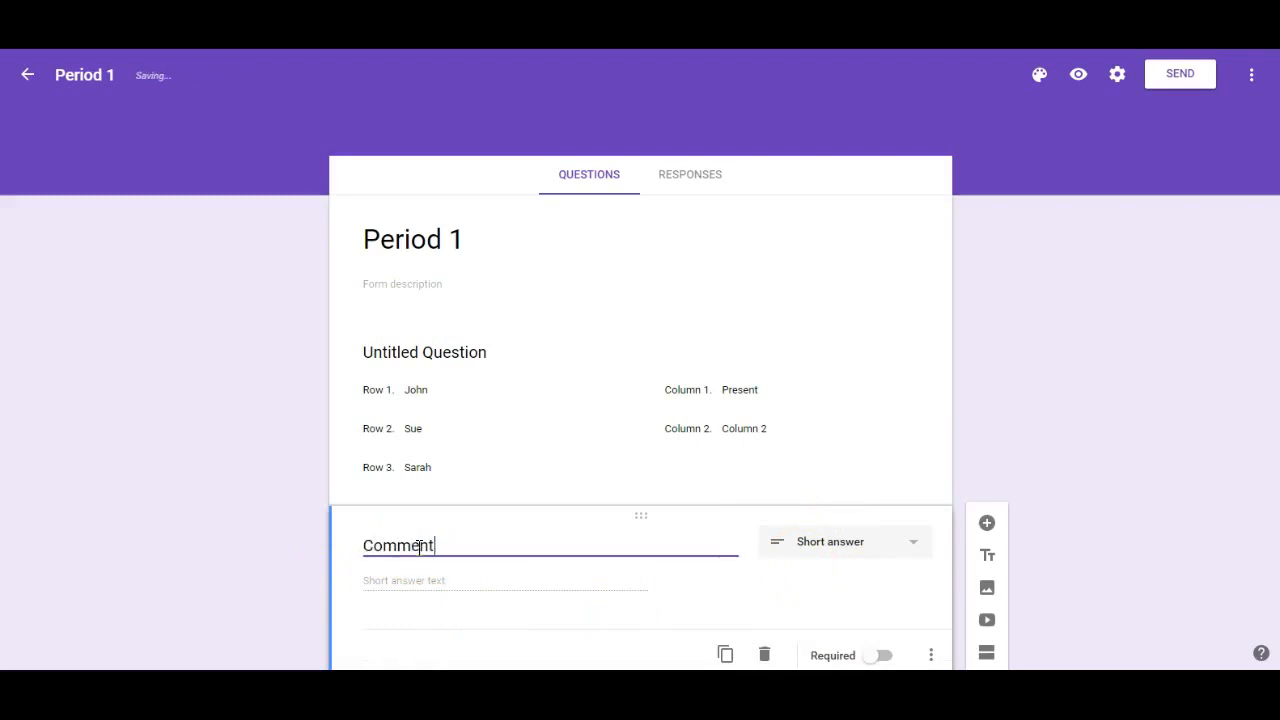
{"action": "left_click", "coordinate": [497, 590]}
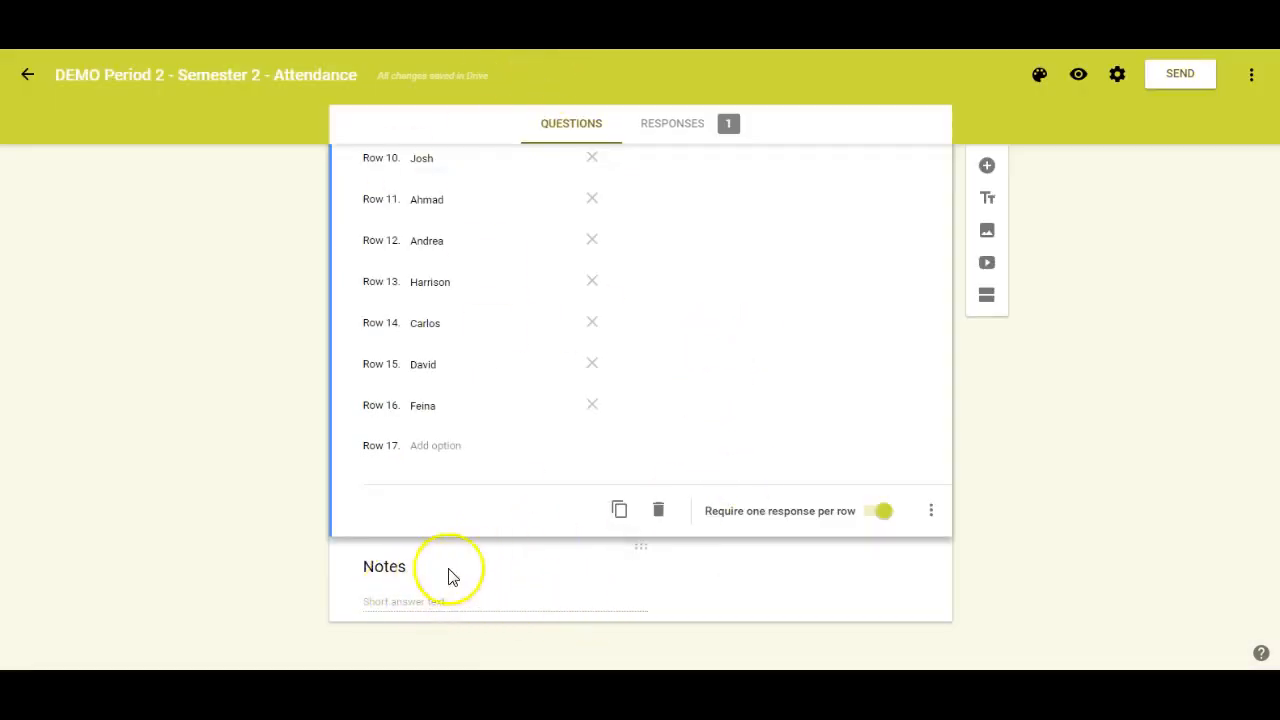
- Look over the DEMO - Attendance form's questions and view its response summary
{"action": "scroll", "coordinate": [729, 437], "scroll_direction": "up", "scroll_amount": 2}
{"action": "scroll", "coordinate": [729, 437], "scroll_direction": "up", "scroll_amount": 4}
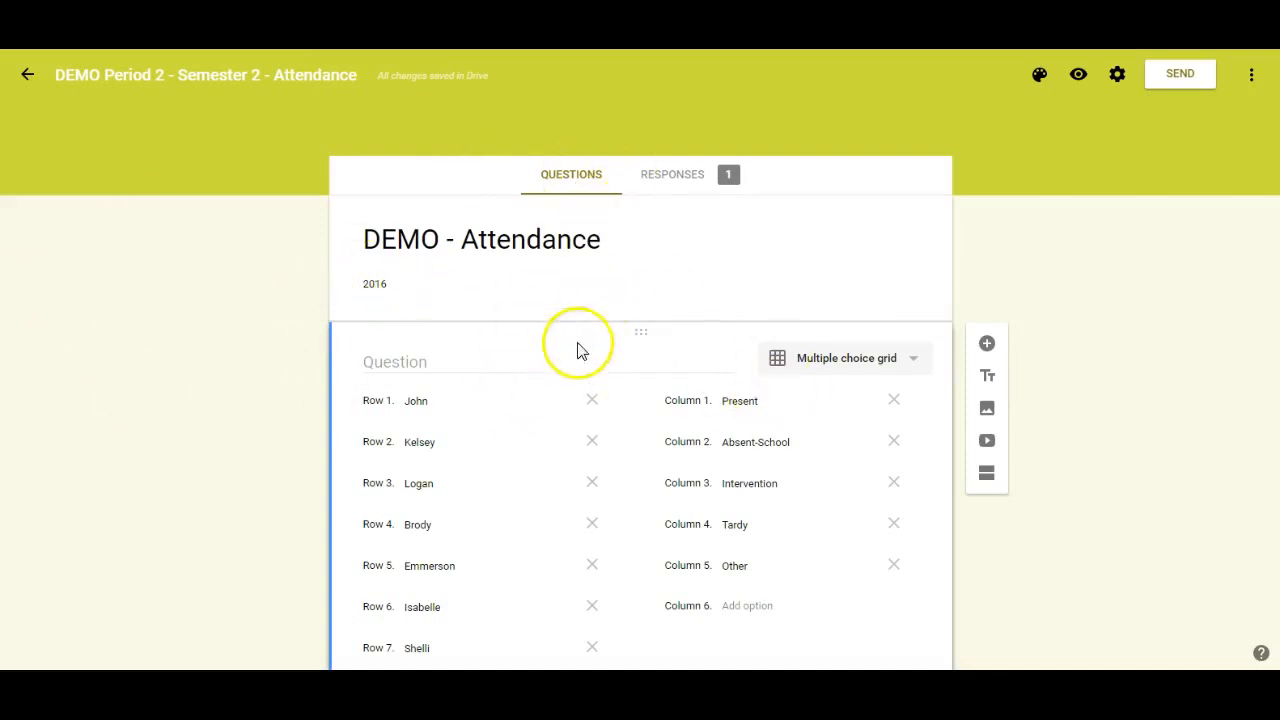
{"action": "left_click", "coordinate": [674, 178]}
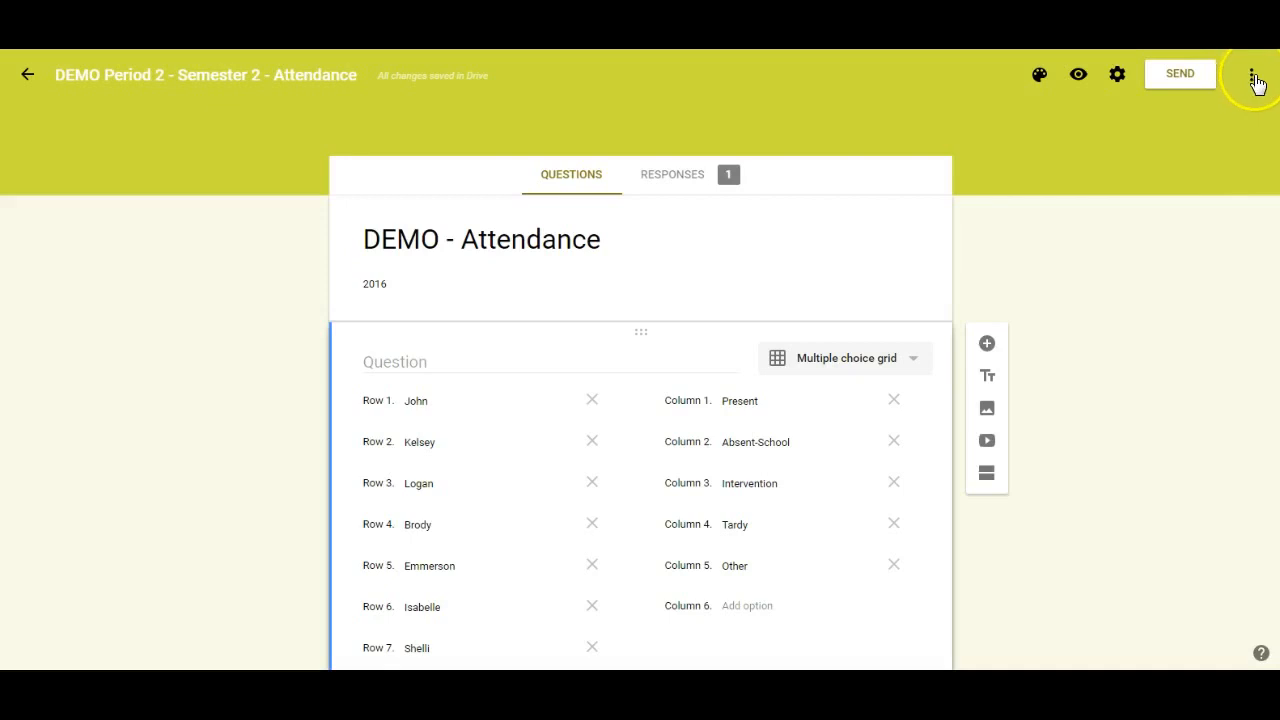
- Start a pre-filled link for the DEMO - Attendance form and mark the first seven students as Present
{"action": "left_click", "coordinate": [1251, 80]}
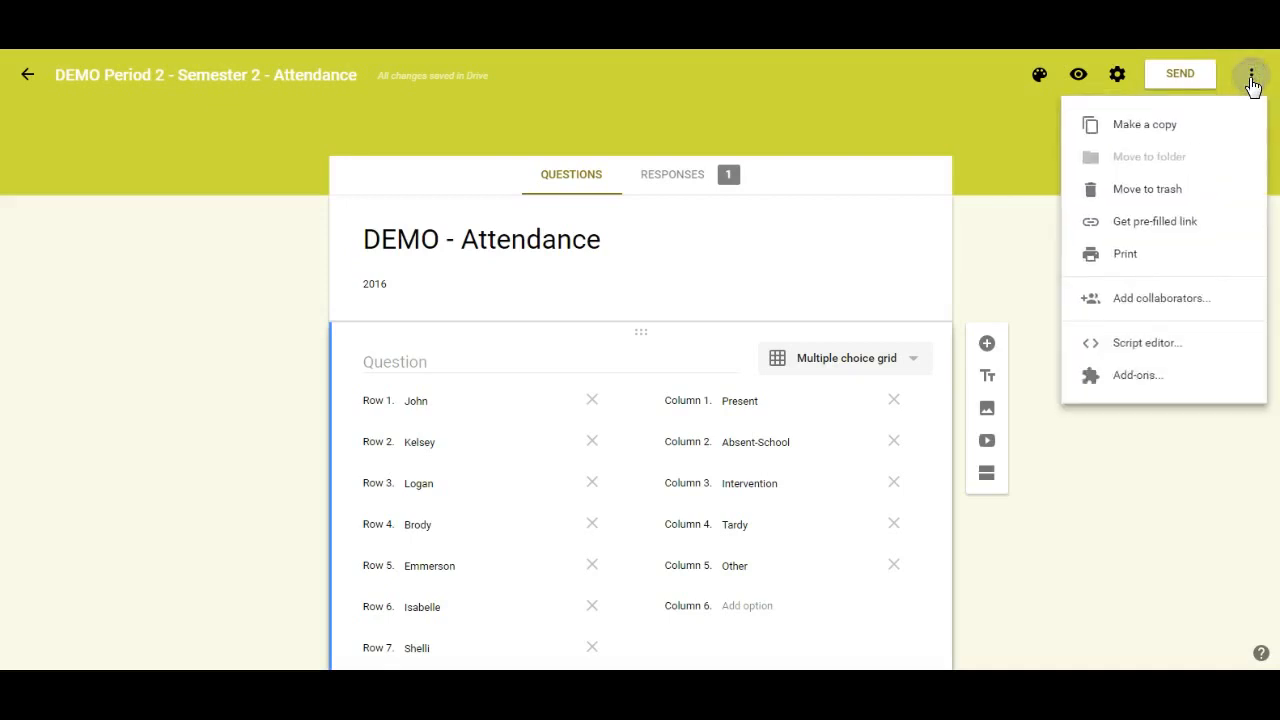
{"action": "left_click", "coordinate": [1155, 222]}
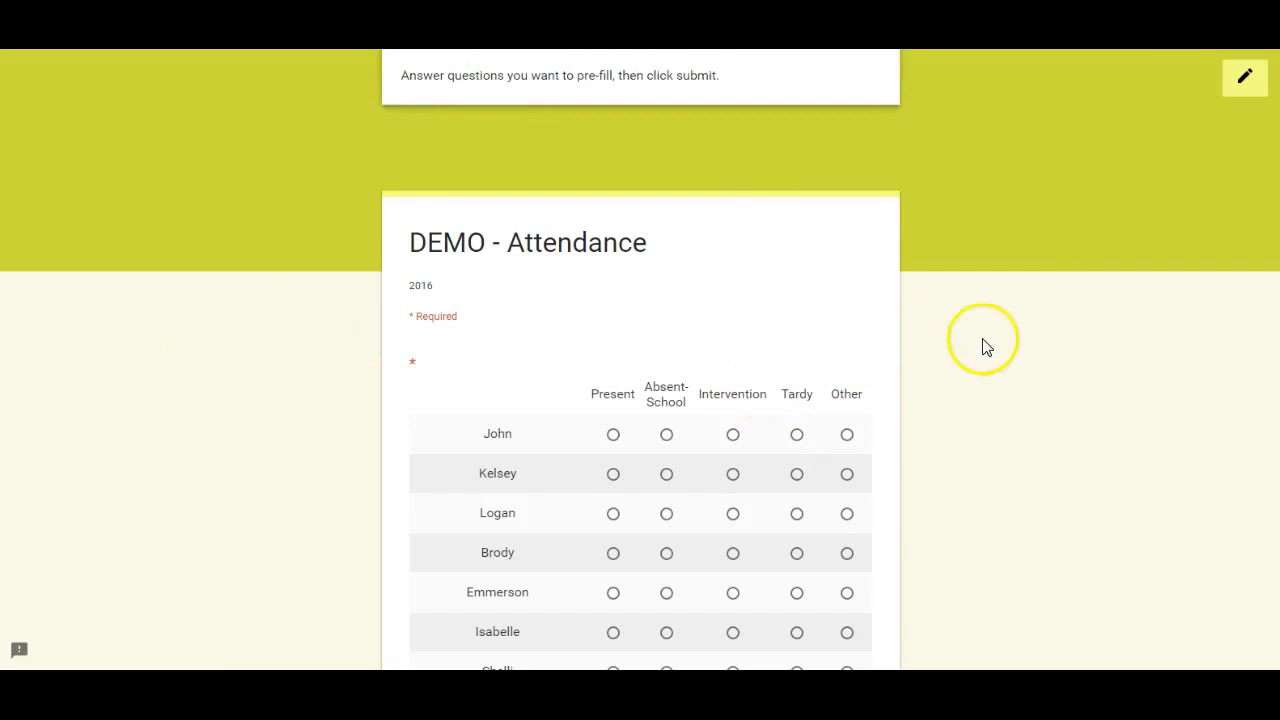
{"action": "left_click", "coordinate": [613, 436]}
{"action": "left_click", "coordinate": [614, 476]}
{"action": "left_click", "coordinate": [614, 515]}
{"action": "scroll", "coordinate": [614, 529], "scroll_direction": "down", "scroll_amount": 1}
{"action": "left_click", "coordinate": [616, 478]}
{"action": "left_click", "coordinate": [616, 515]}
{"action": "left_click", "coordinate": [614, 558]}
{"action": "left_click", "coordinate": [613, 595]}
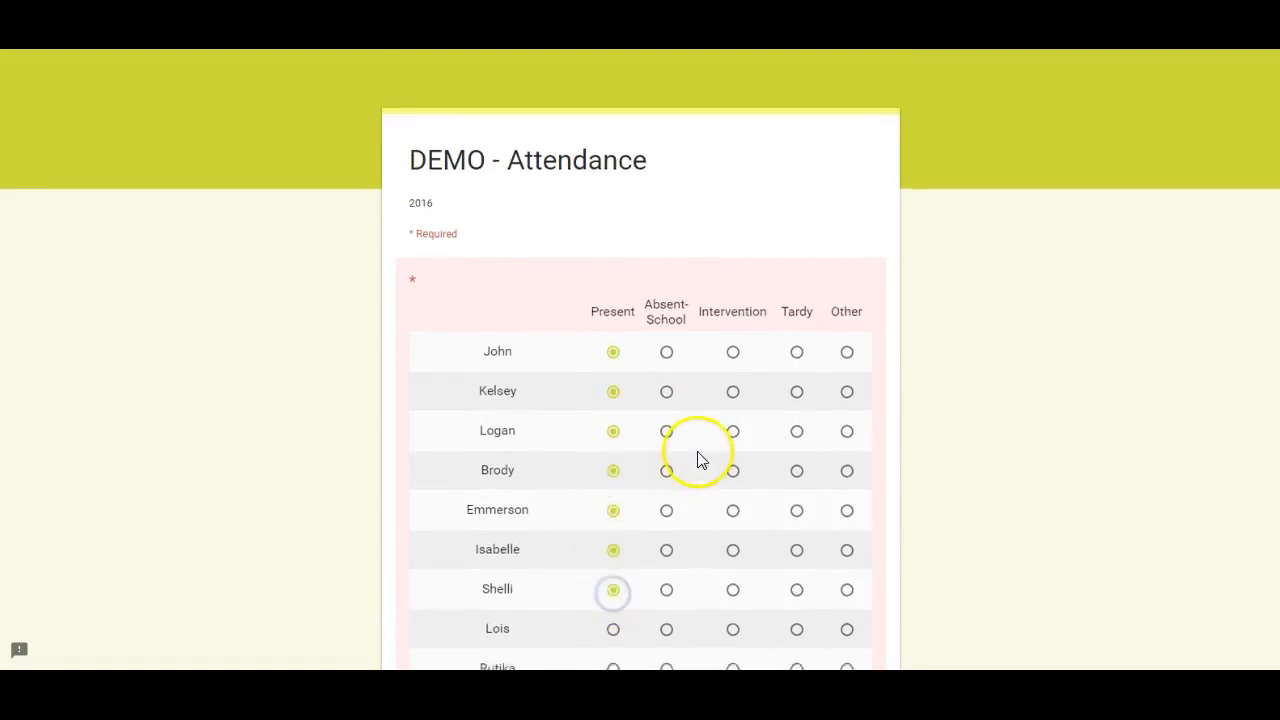
- Mark the remaining nine students in the attendance grid as Present
{"action": "scroll", "coordinate": [703, 457], "scroll_direction": "down", "scroll_amount": 2}
{"action": "left_click", "coordinate": [614, 470]}
{"action": "left_click", "coordinate": [614, 510]}
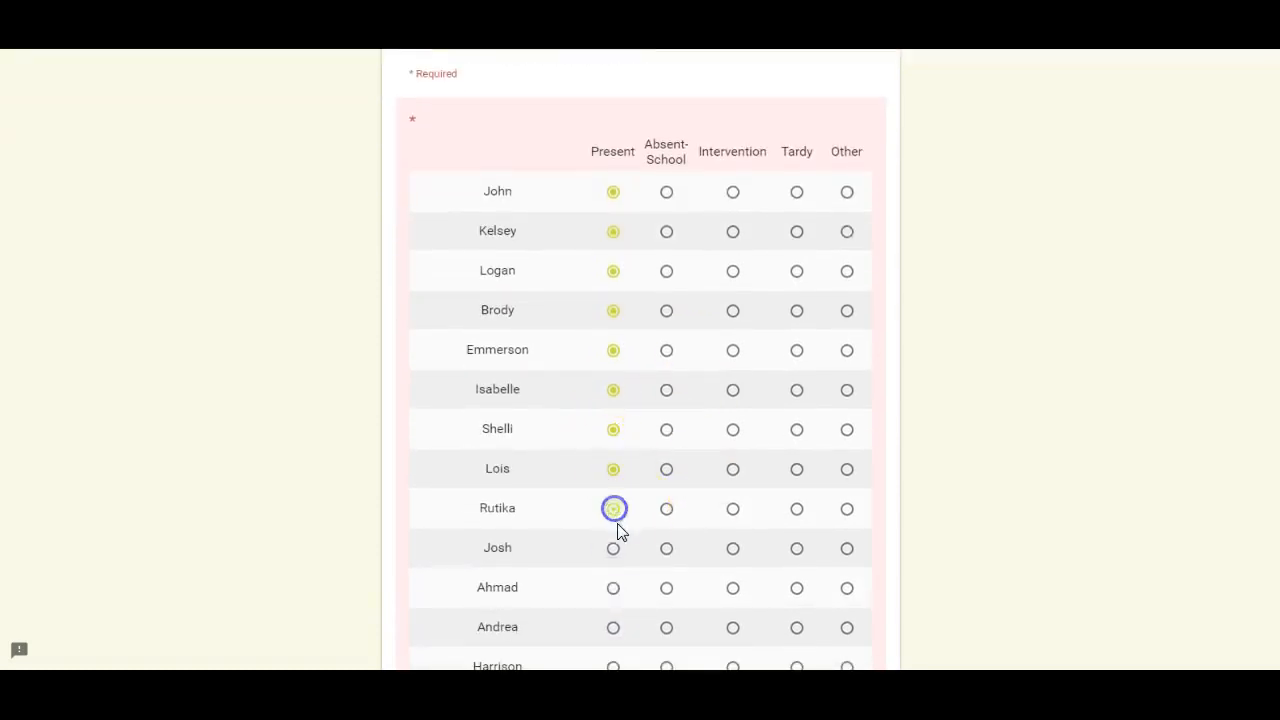
{"action": "scroll", "coordinate": [706, 437], "scroll_direction": "down", "scroll_amount": 2}
{"action": "left_click", "coordinate": [614, 428]}
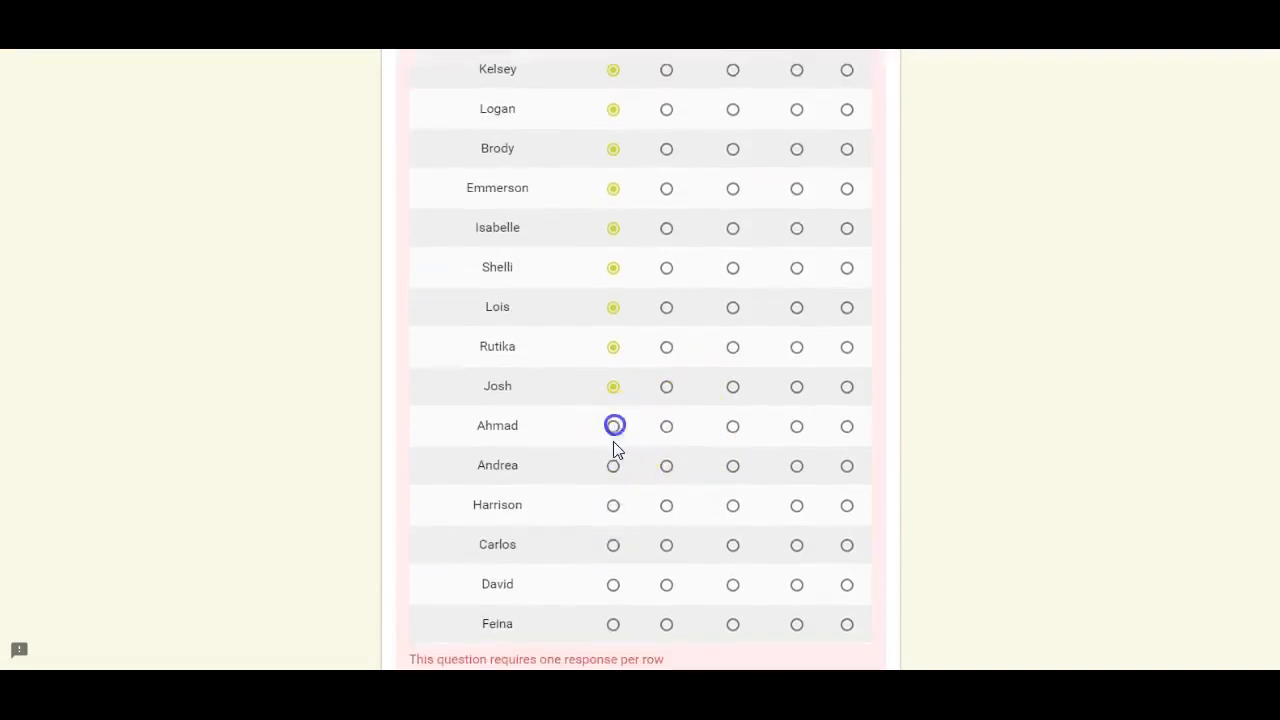
{"action": "left_click", "coordinate": [613, 545]}
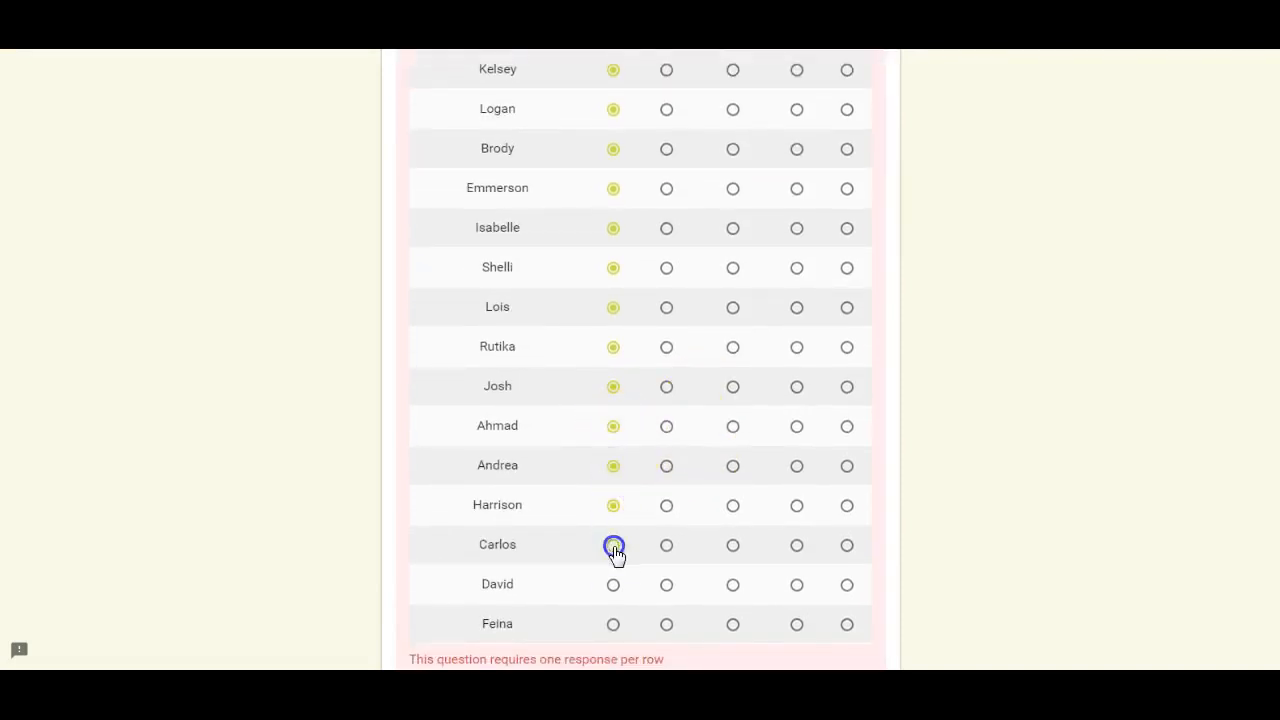
{"action": "left_click", "coordinate": [613, 585]}
{"action": "left_click", "coordinate": [613, 624]}
{"action": "scroll", "coordinate": [708, 470], "scroll_direction": "down", "scroll_amount": 3}
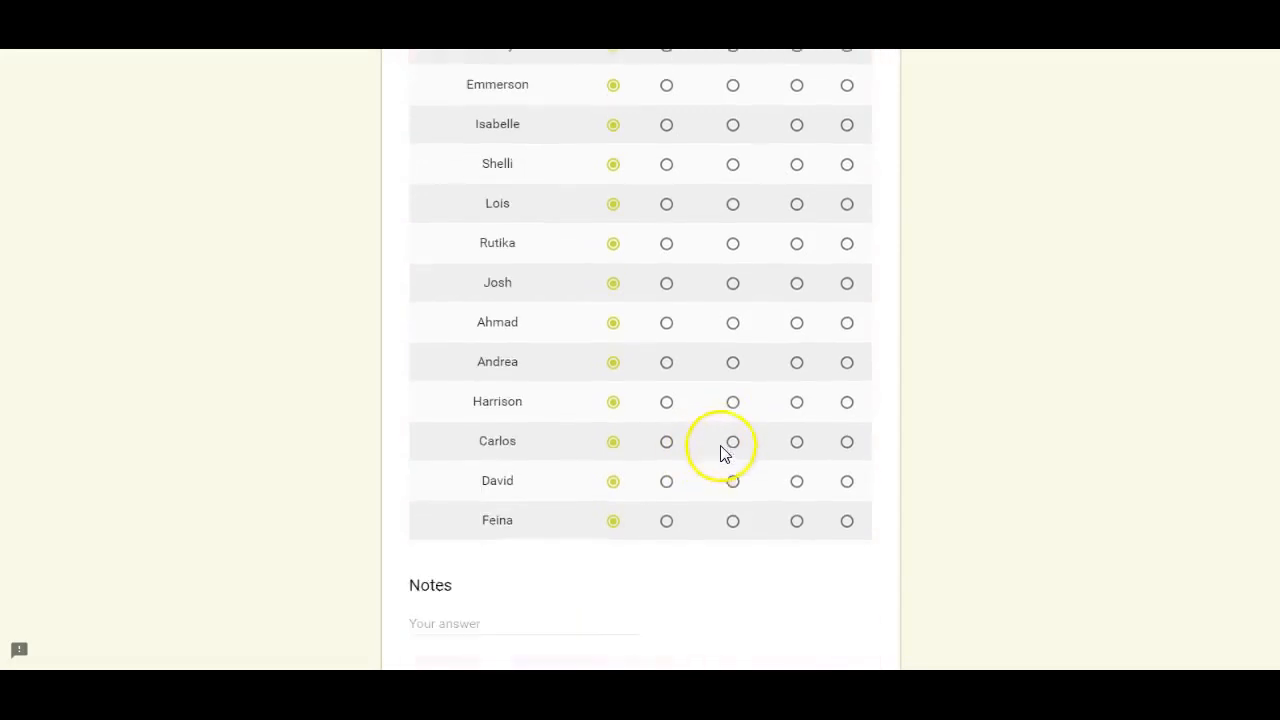
- Submit the all-Present answers to generate the pre-filled link, and select the link's full address
{"action": "scroll", "coordinate": [731, 327], "scroll_direction": "up", "scroll_amount": 5}
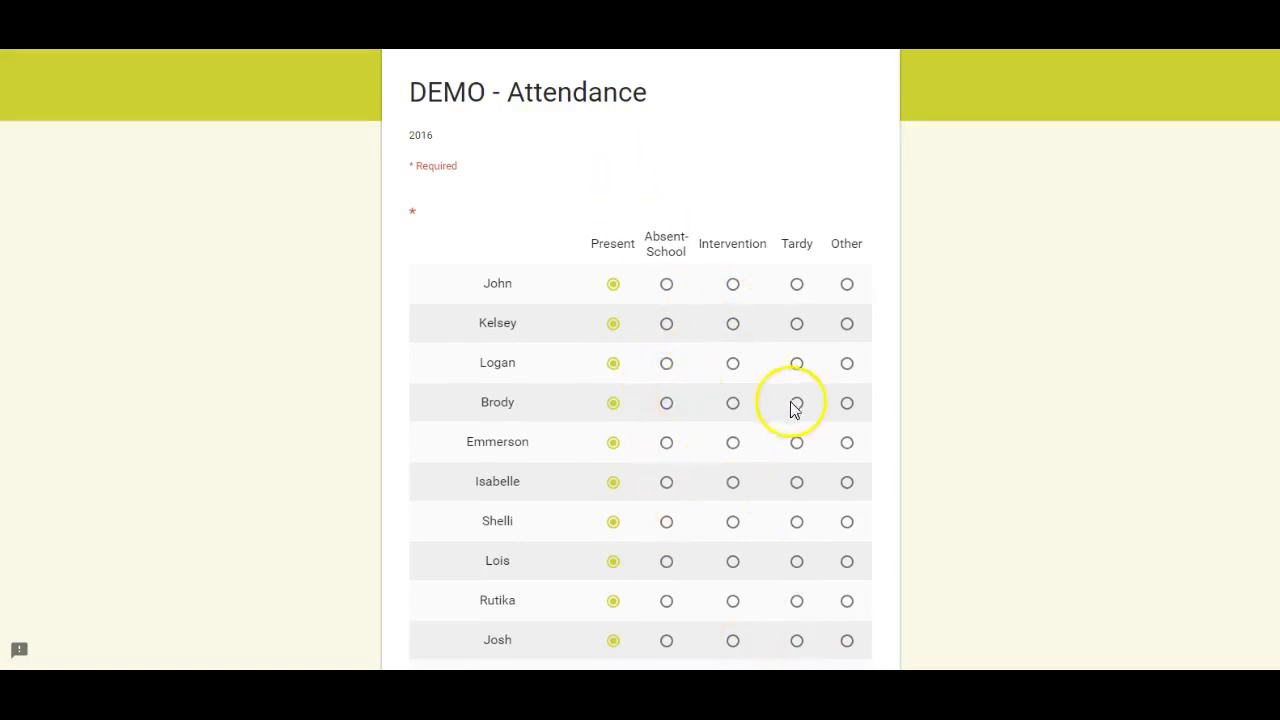
{"action": "scroll", "coordinate": [725, 330], "scroll_direction": "up", "scroll_amount": 2}
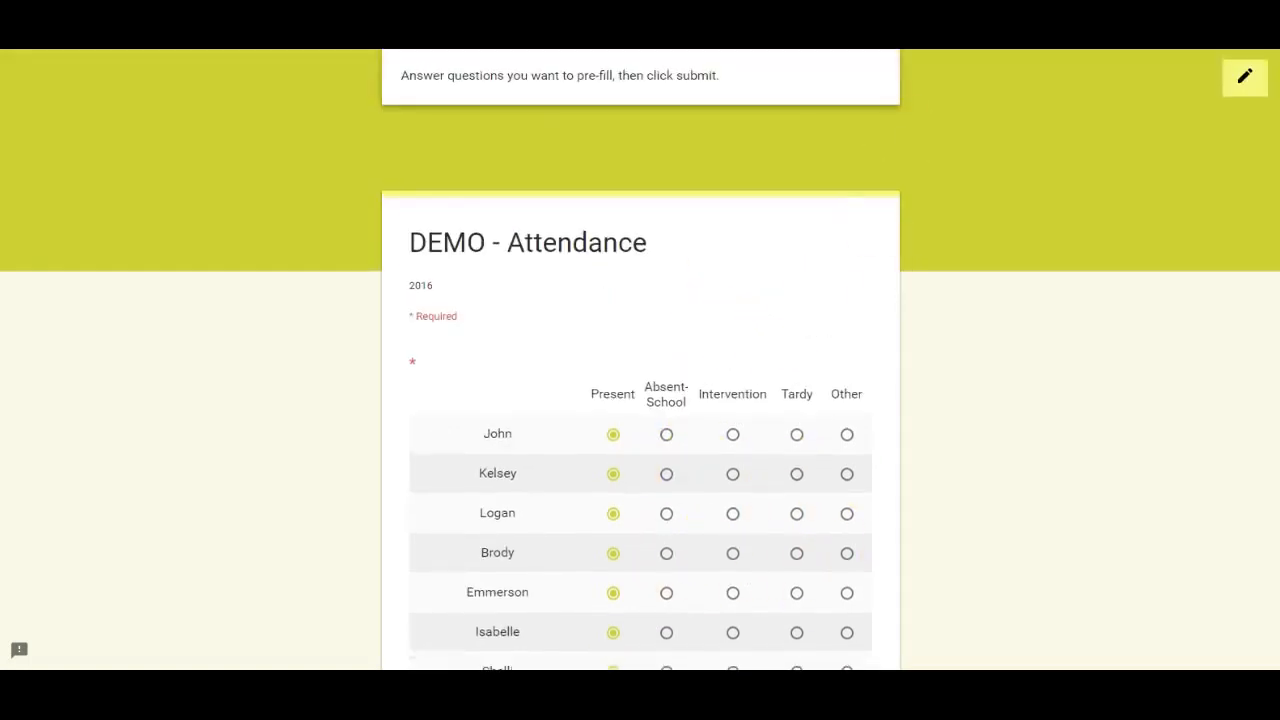
{"action": "scroll", "coordinate": [900, 330], "scroll_direction": "down", "scroll_amount": 7}
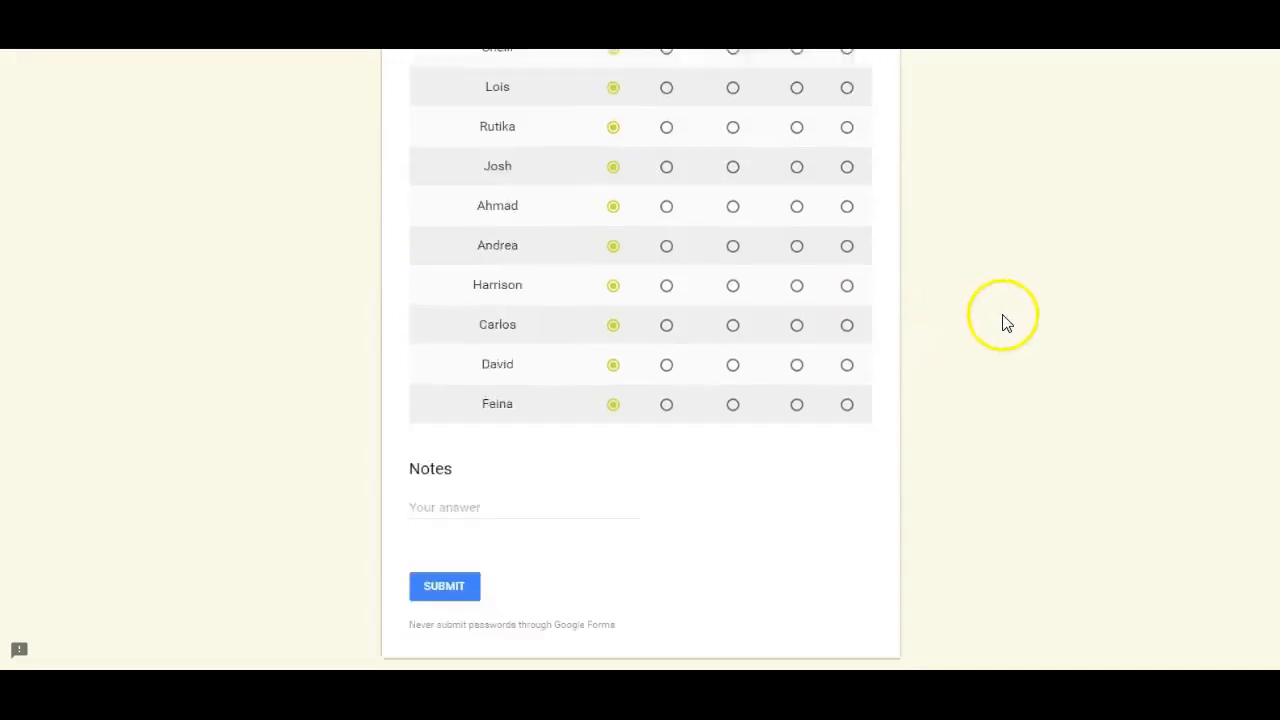
{"action": "left_click", "coordinate": [446, 495]}
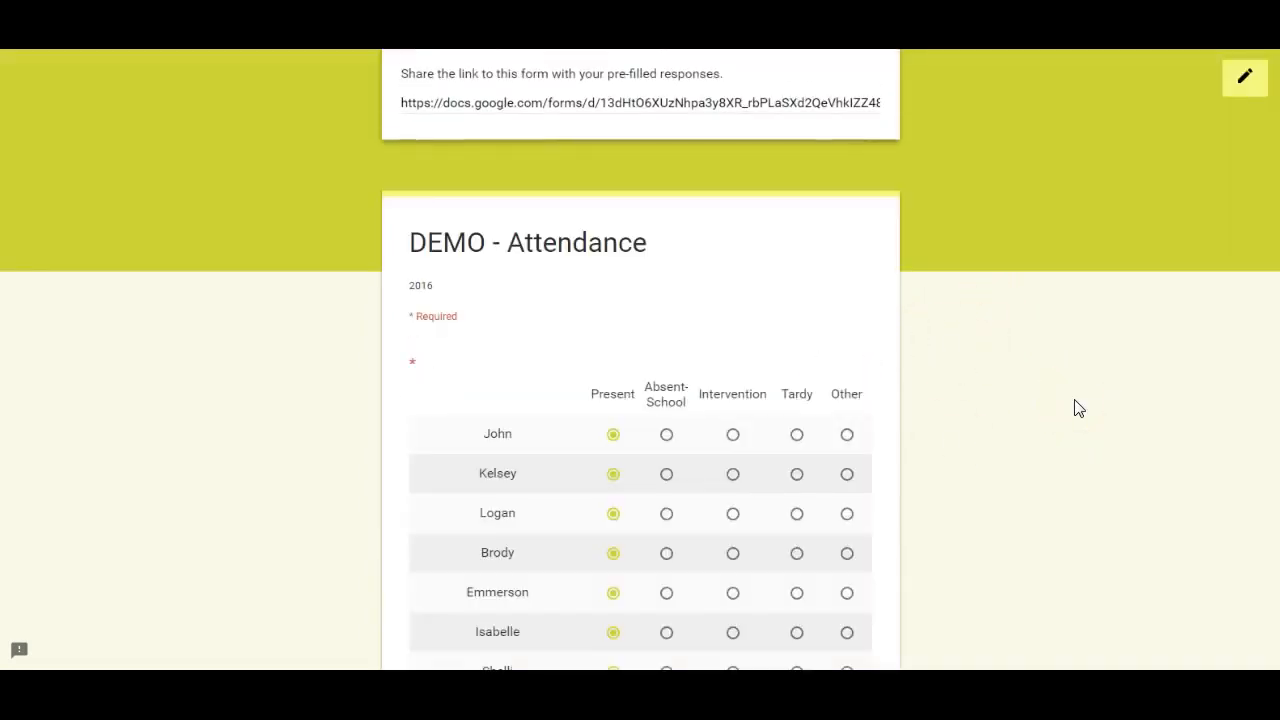
{"action": "left_click", "coordinate": [751, 103]}
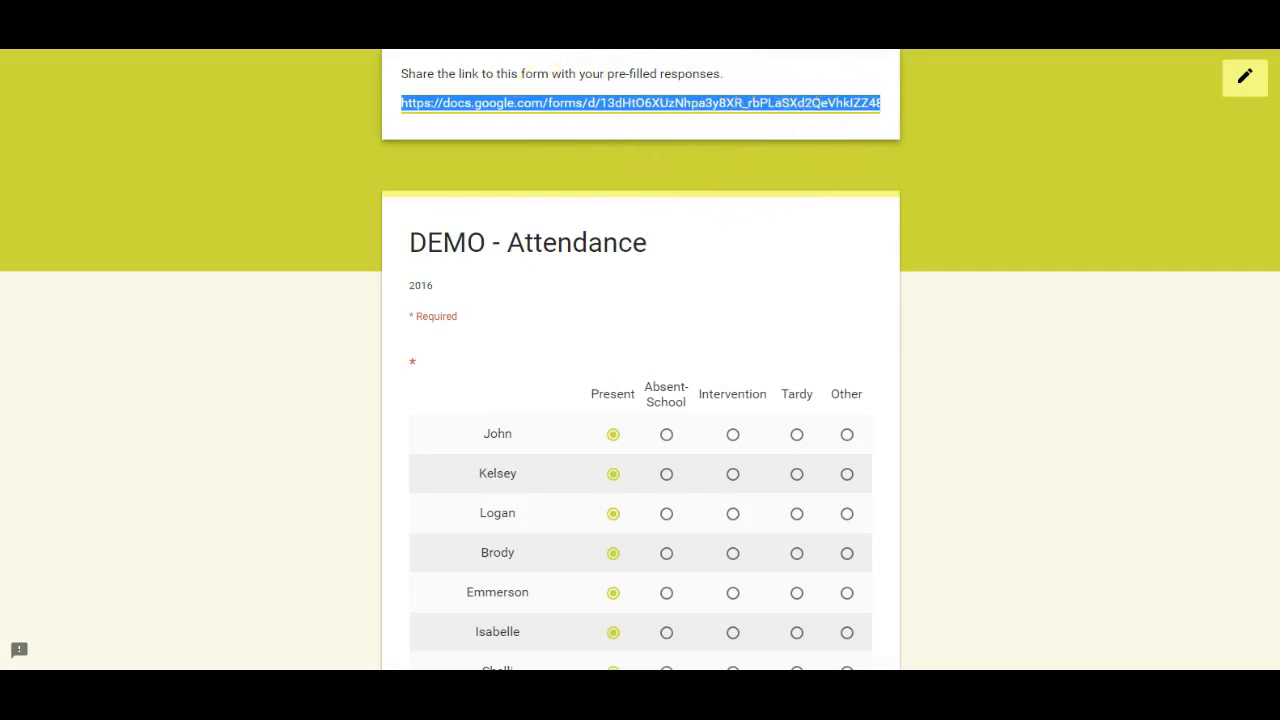
- Check the bookmarked attendance form, and switch to the DEMO Period 2 - Semester 2 - Attendance (Responses) spreadsheet
{"action": "left_click", "coordinate": [485, 36]}
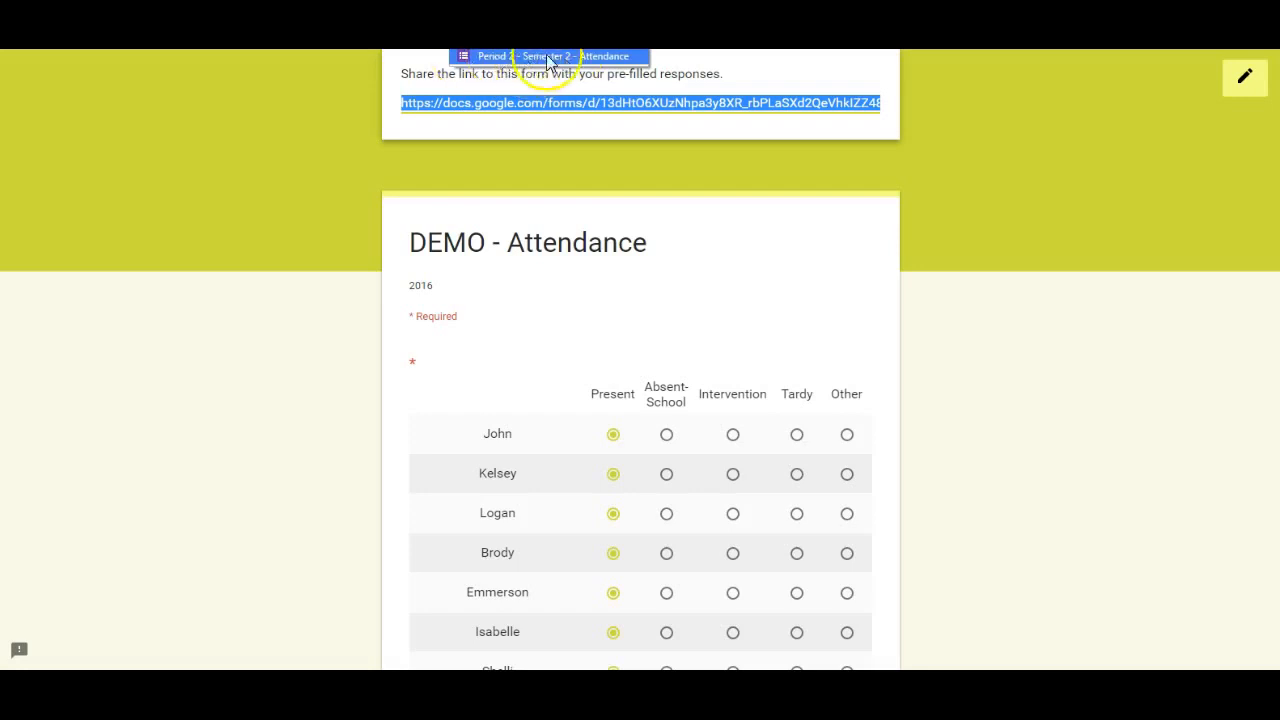
{"action": "left_click", "coordinate": [520, 15]}
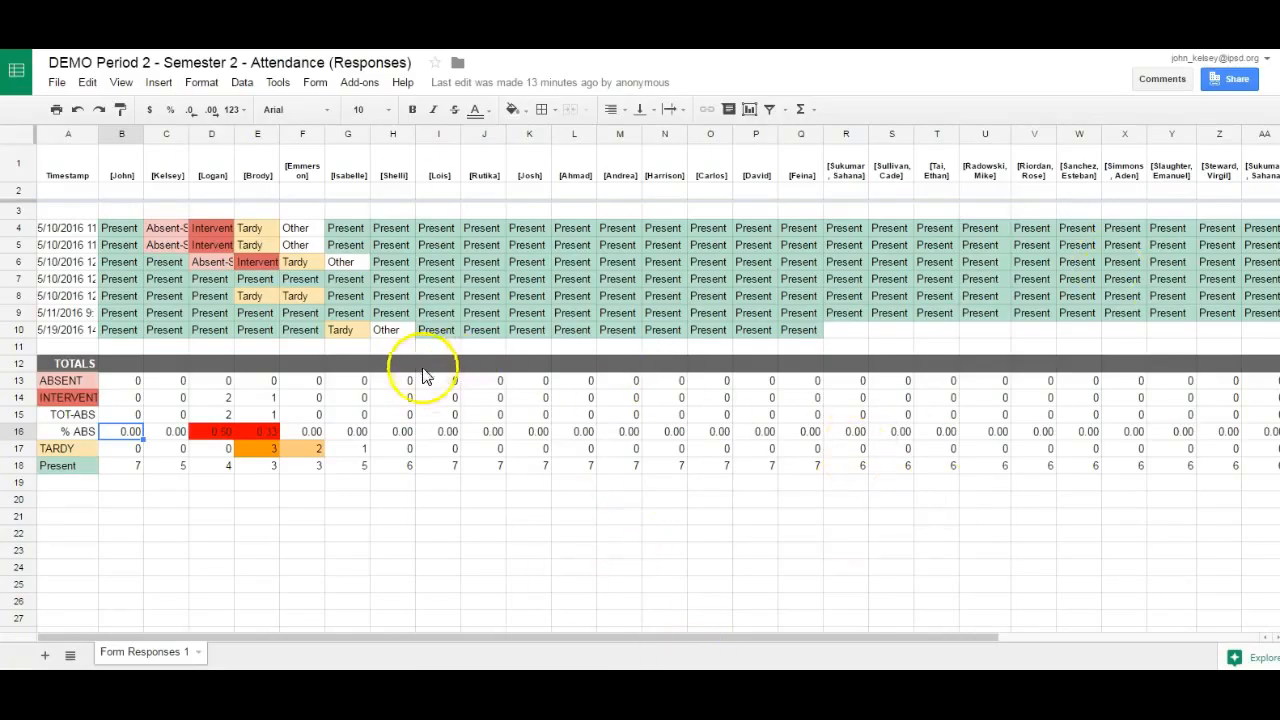
- Examine the formulas behind the first student's ABSENT and INTERVENTION totals in cells B13 and B14
{"action": "left_click", "coordinate": [118, 262]}
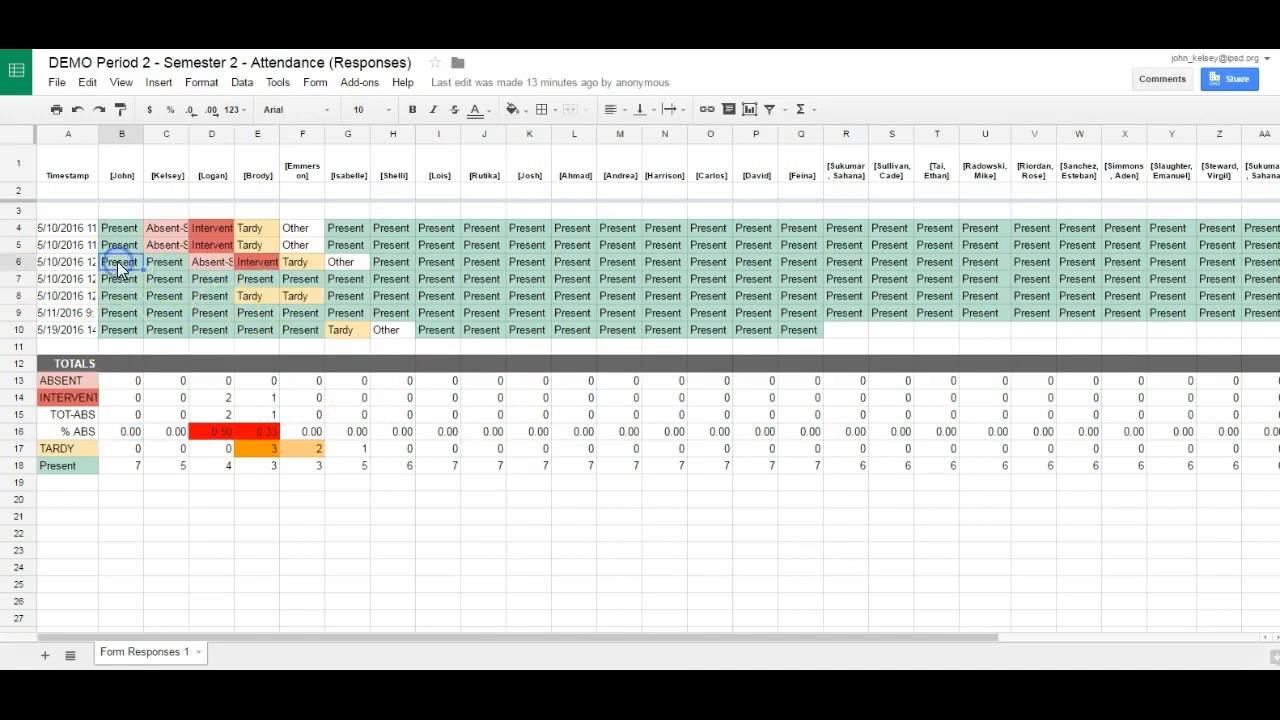
{"action": "left_click", "coordinate": [128, 384]}
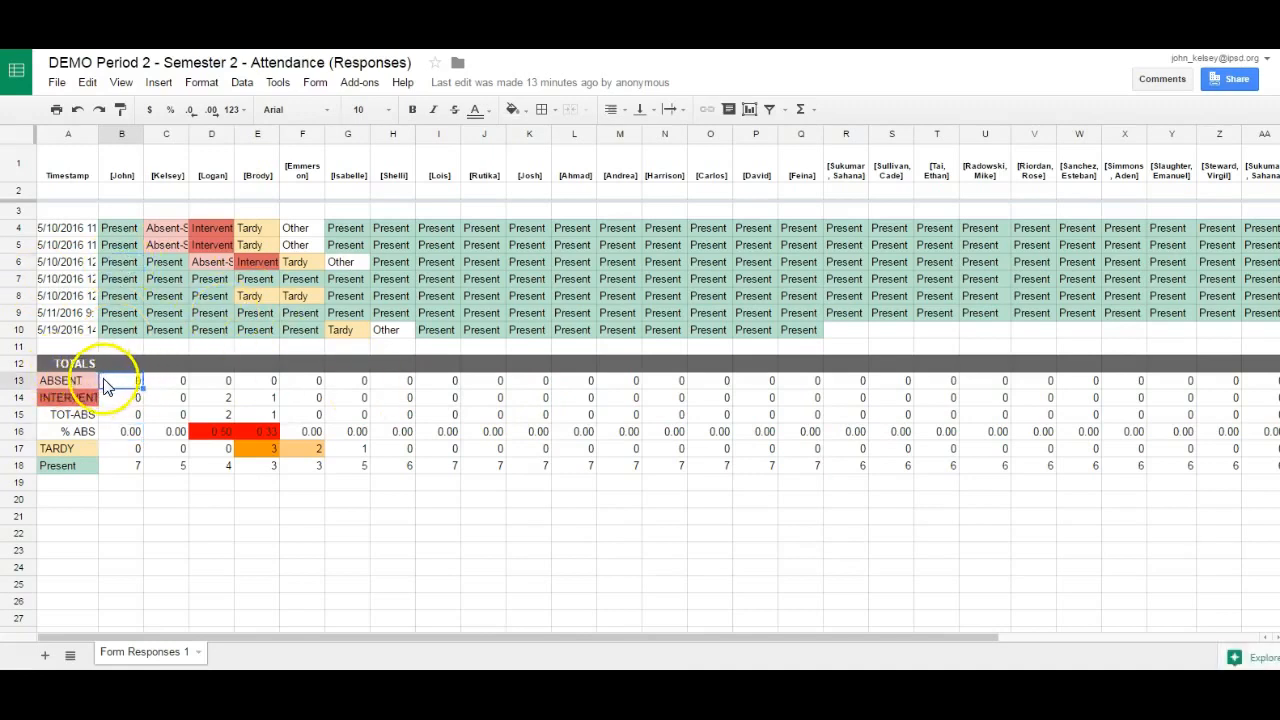
{"action": "double_click", "coordinate": [115, 382]}
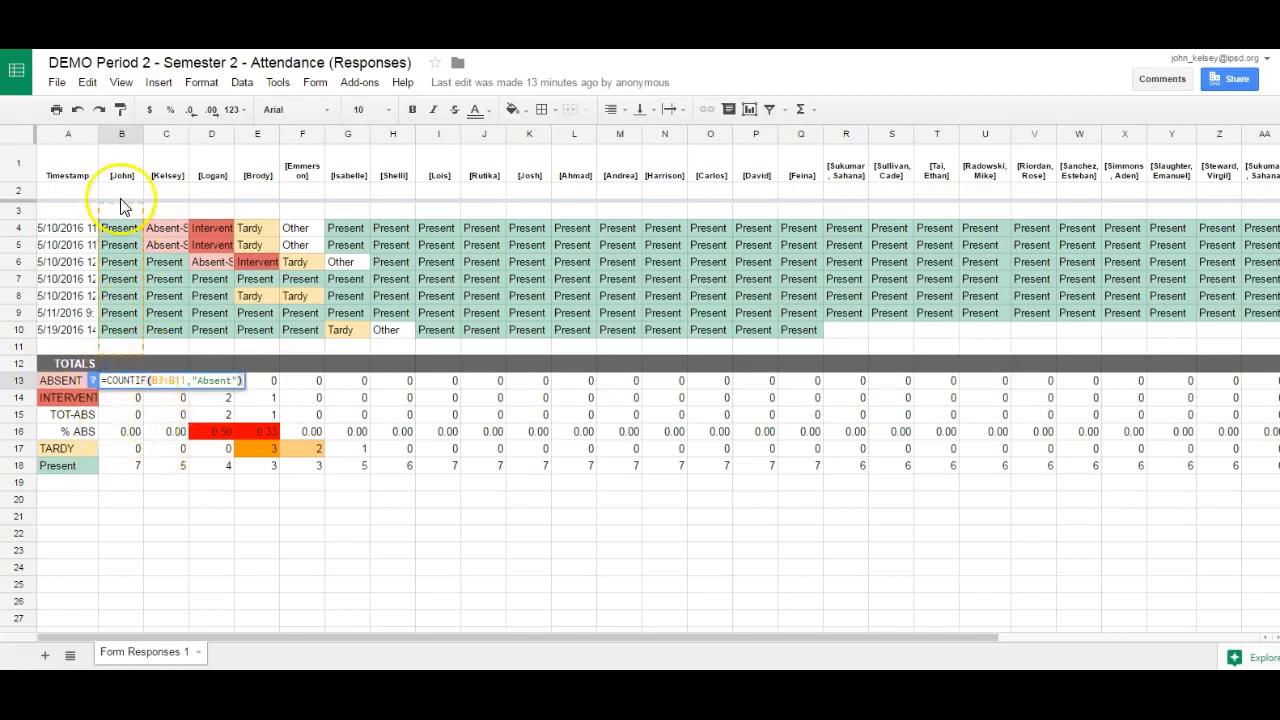
{"action": "left_click", "coordinate": [125, 399]}
{"action": "double_click", "coordinate": [125, 398]}
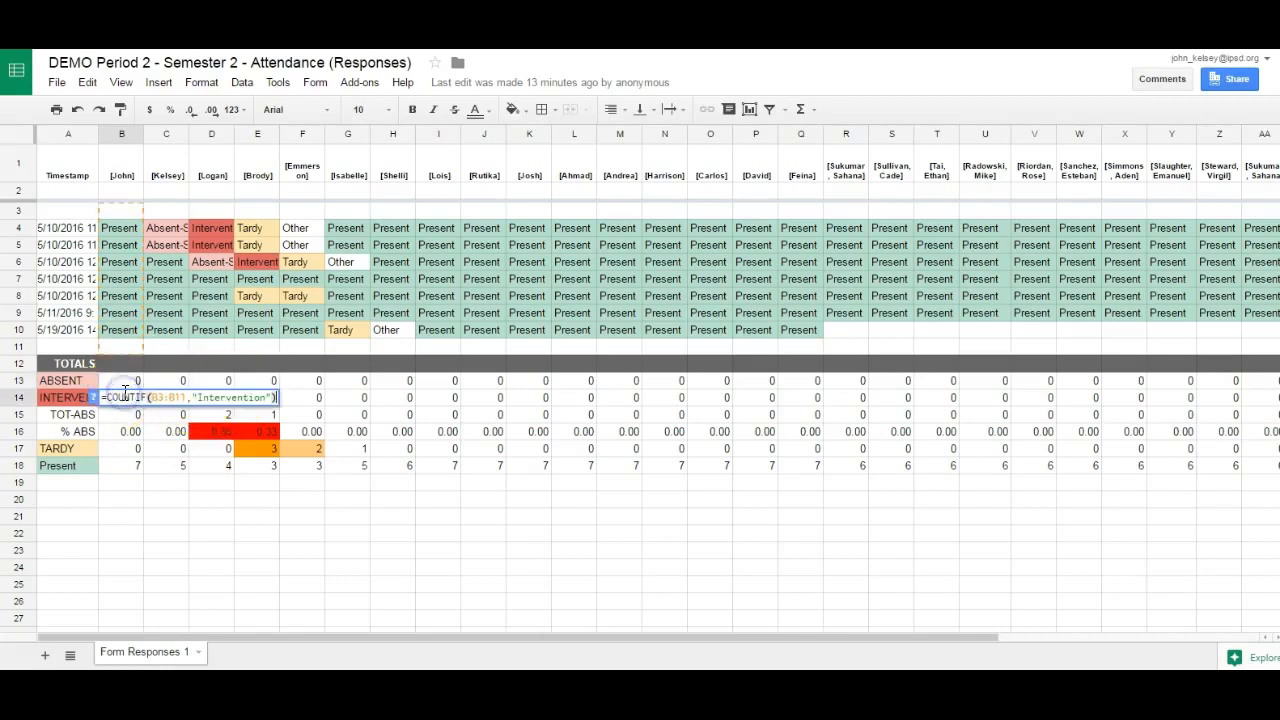
{"action": "key", "text": "Return"}
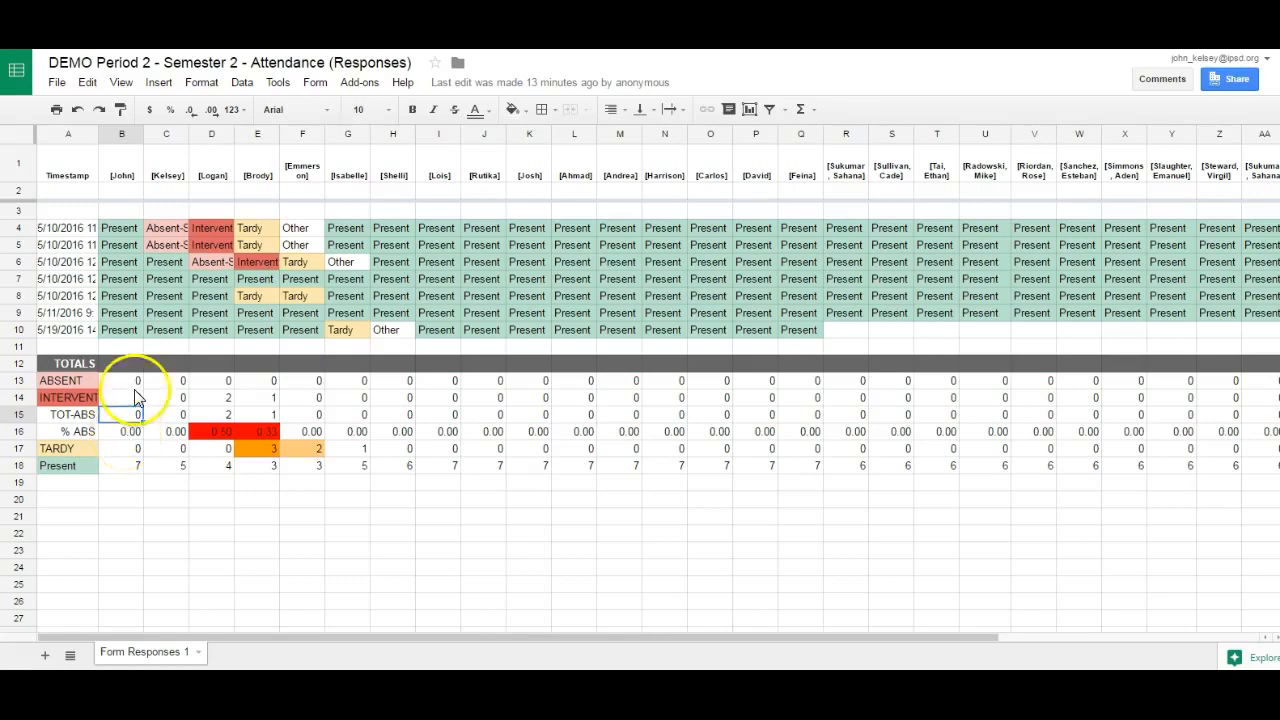
- Review the TARDY totals in row 17, inspect the formula in cell E17, and select the Present total in B18
{"action": "left_click", "coordinate": [134, 449]}
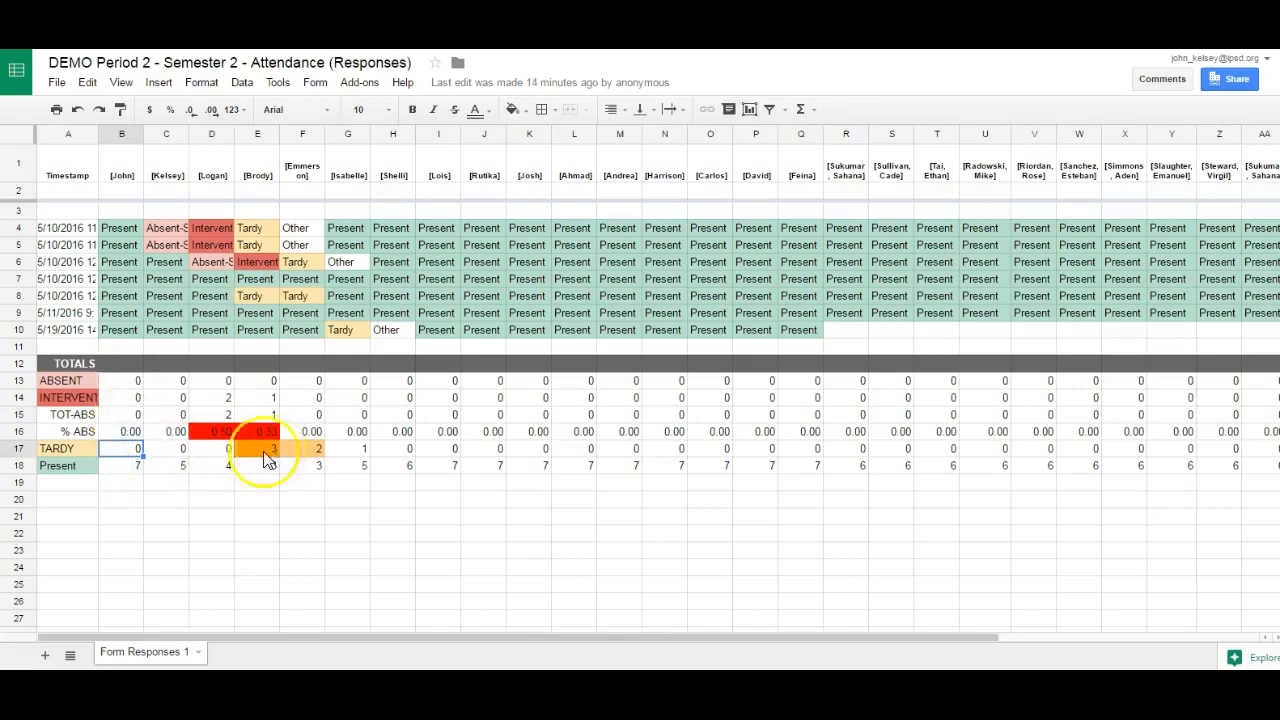
{"action": "left_click", "coordinate": [176, 451]}
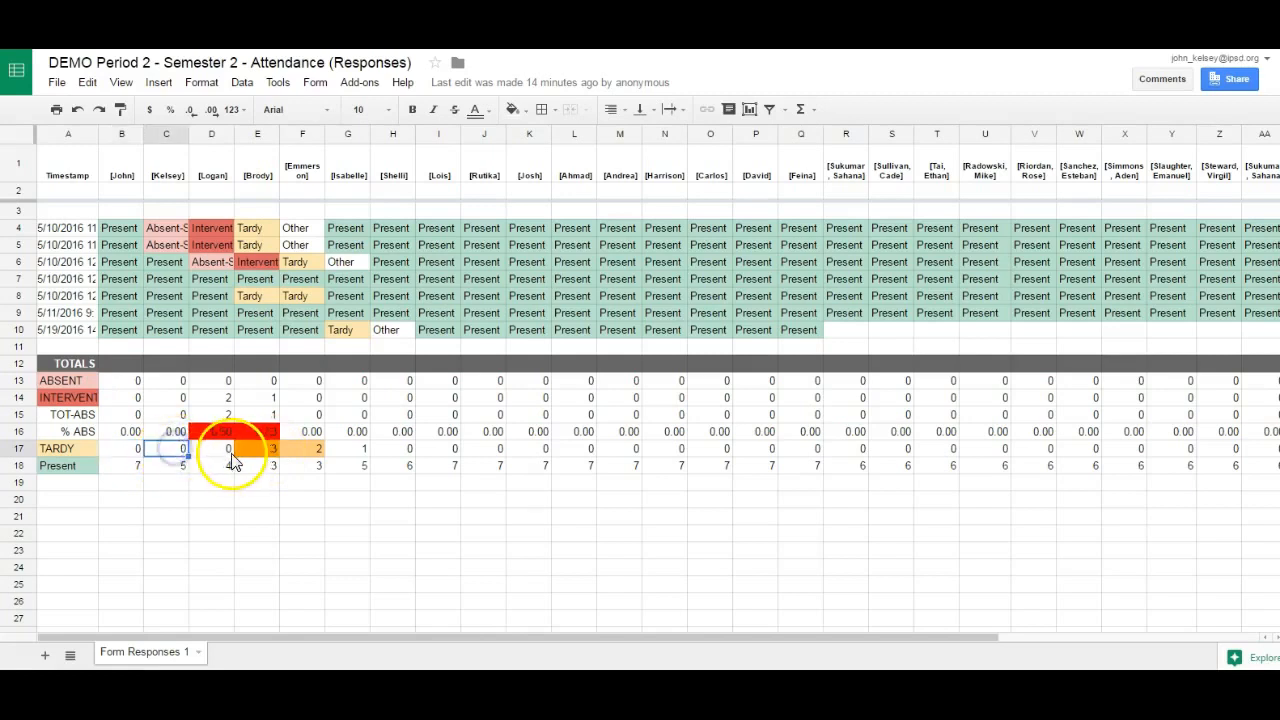
{"action": "left_click", "coordinate": [299, 453]}
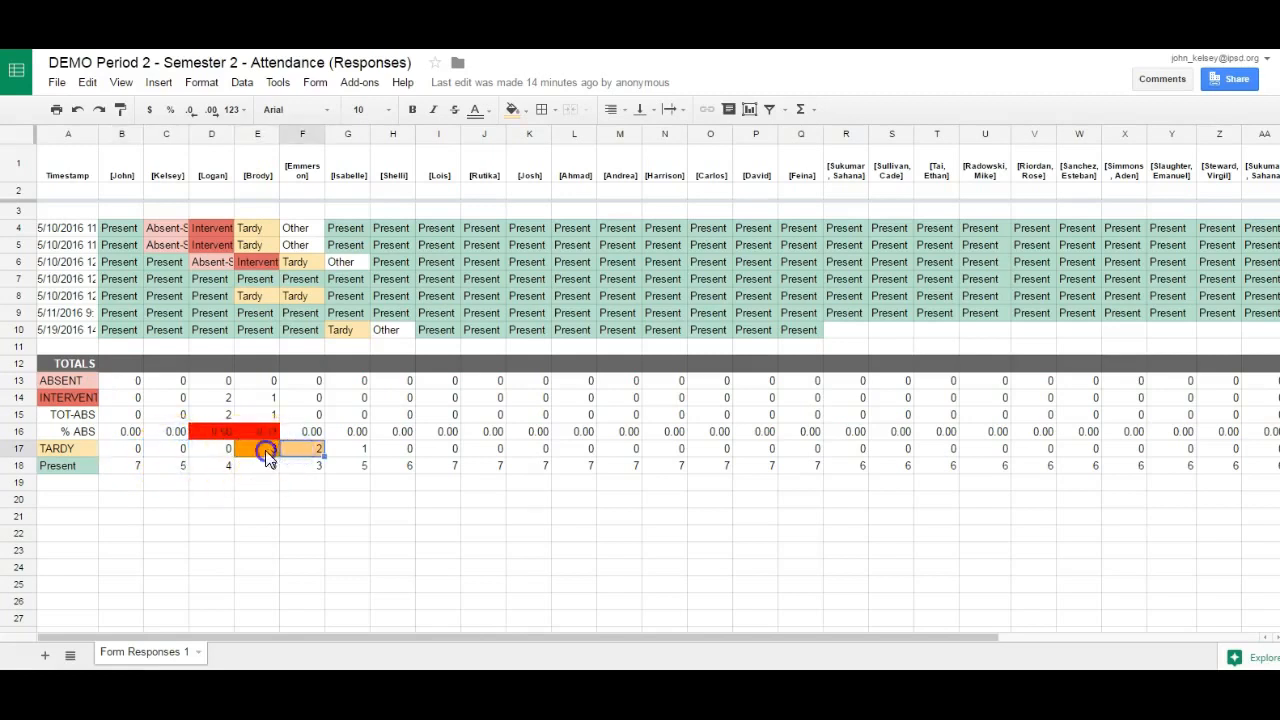
{"action": "double_click", "coordinate": [265, 450]}
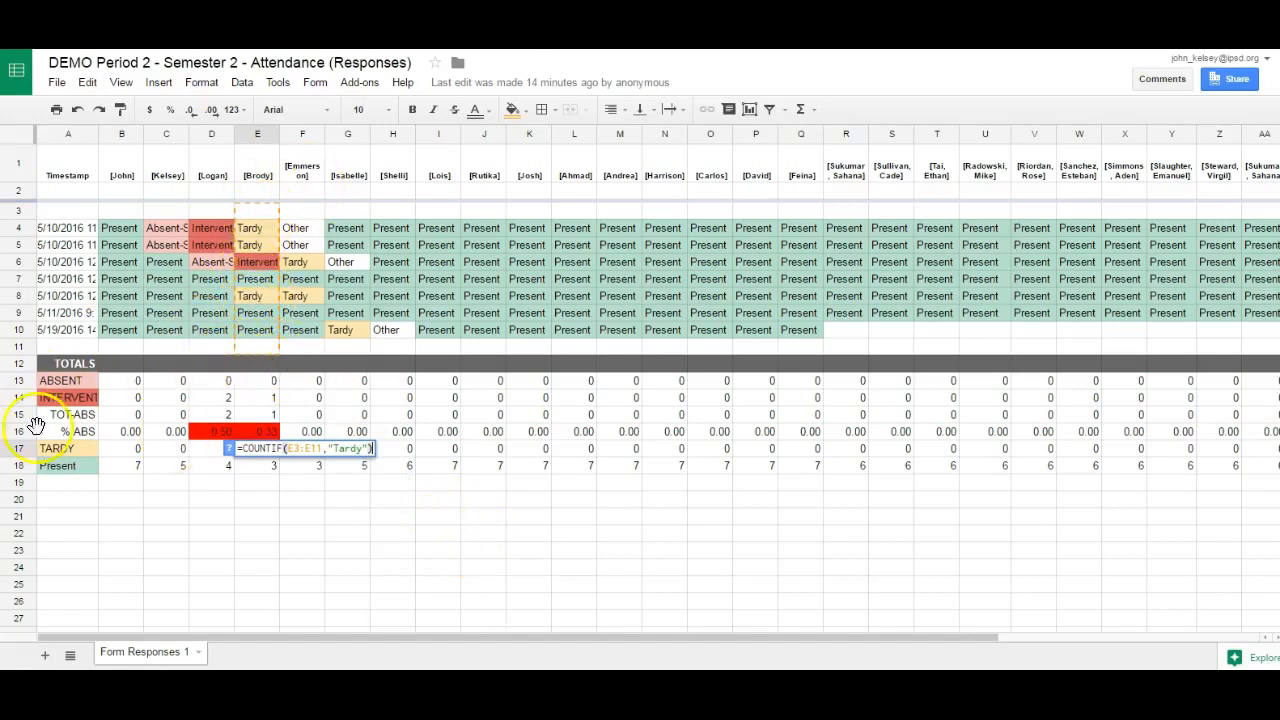
{"action": "left_click", "coordinate": [124, 469]}
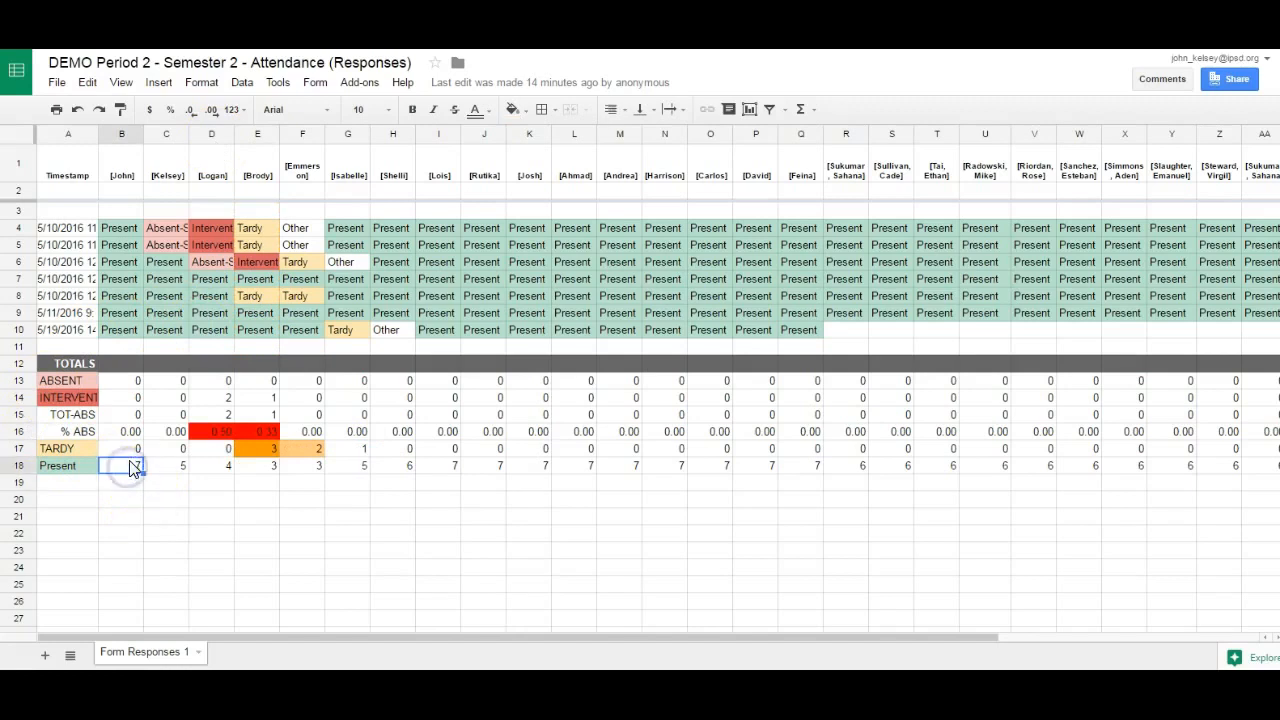